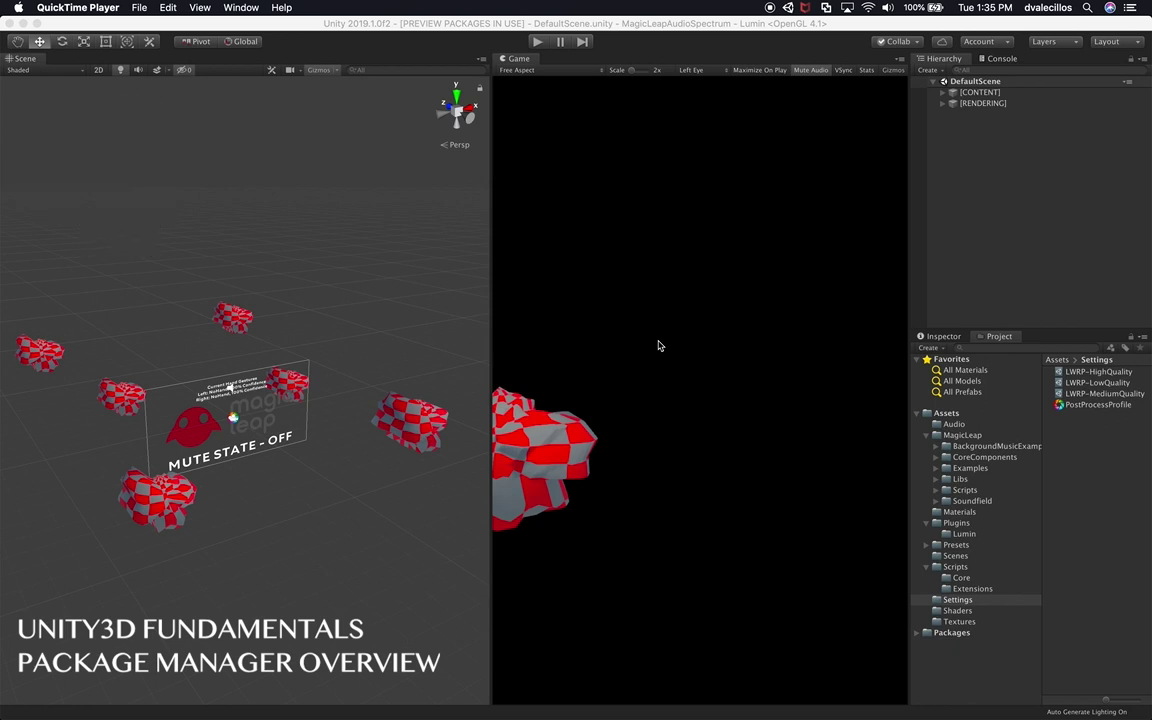
# - Bring the Unity editor, showing the DefaultScene project, to the front
pyautogui.click(632, 52)
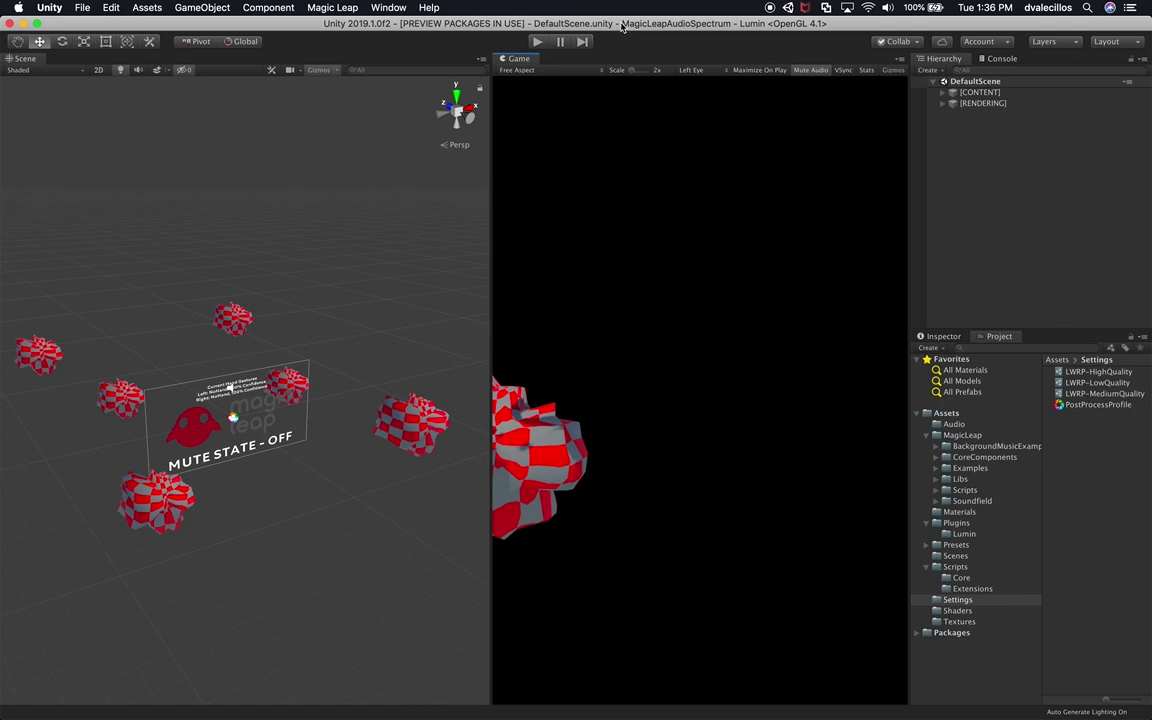
# - Open the Package Manager and filter it to packages In Project
pyautogui.click(396, 9)
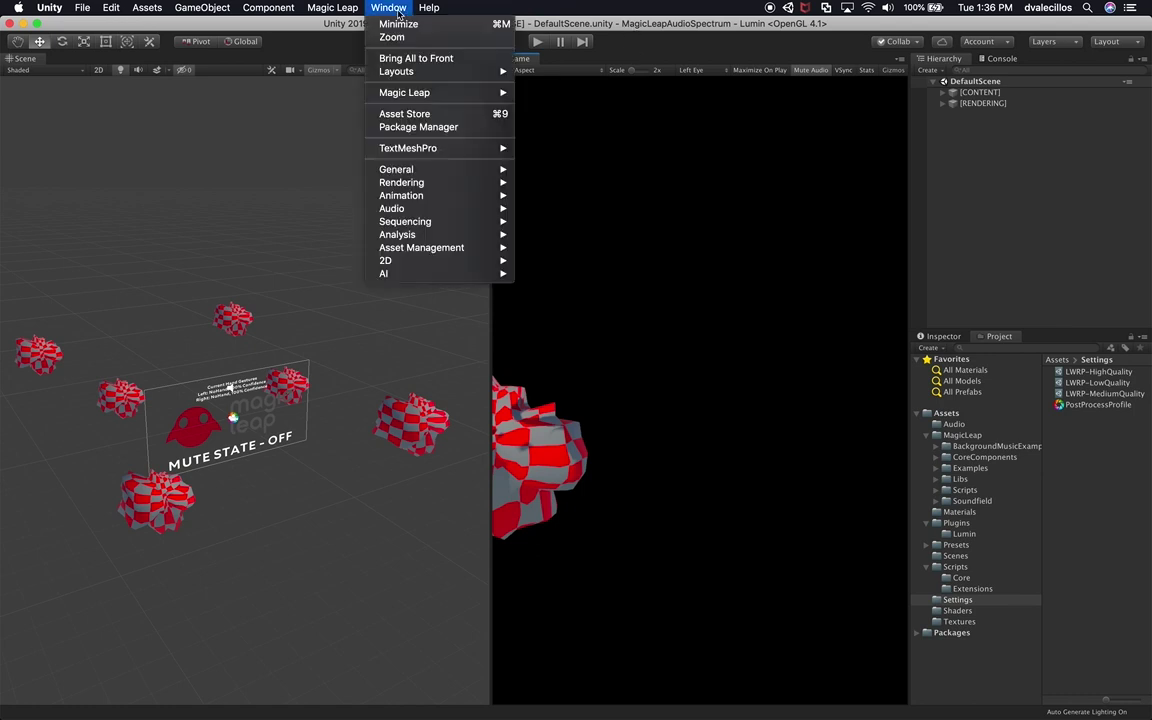
pyautogui.click(412, 134)
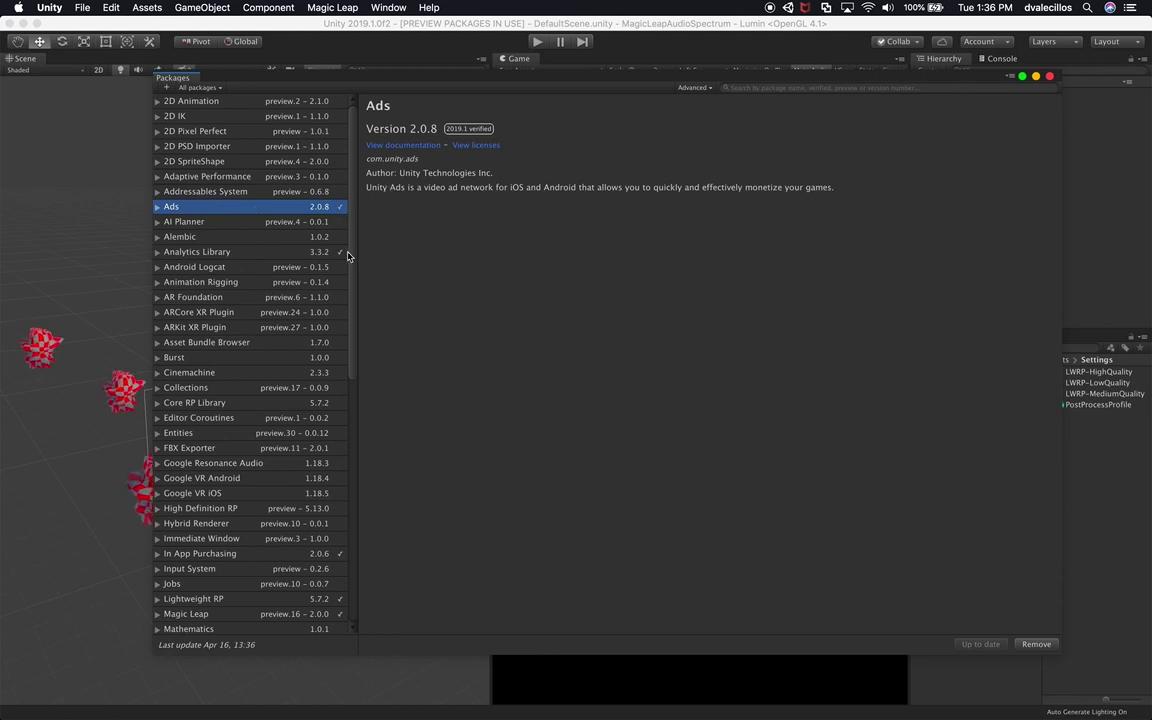
pyautogui.click(196, 88)
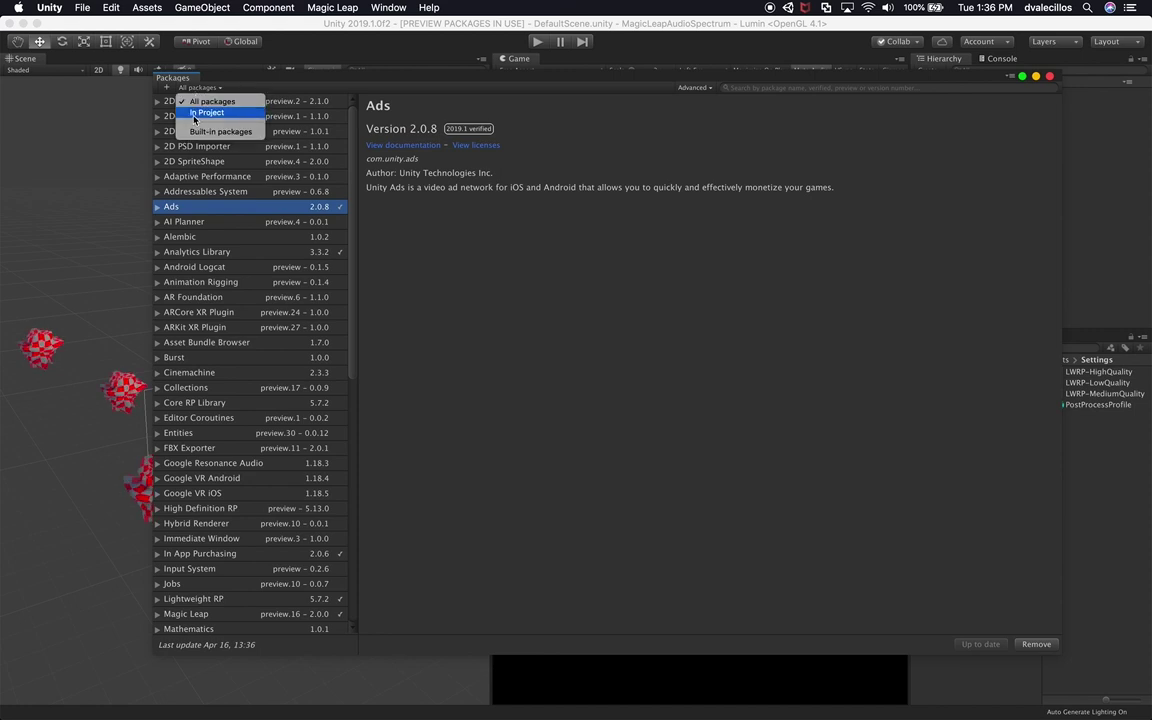
pyautogui.click(194, 116)
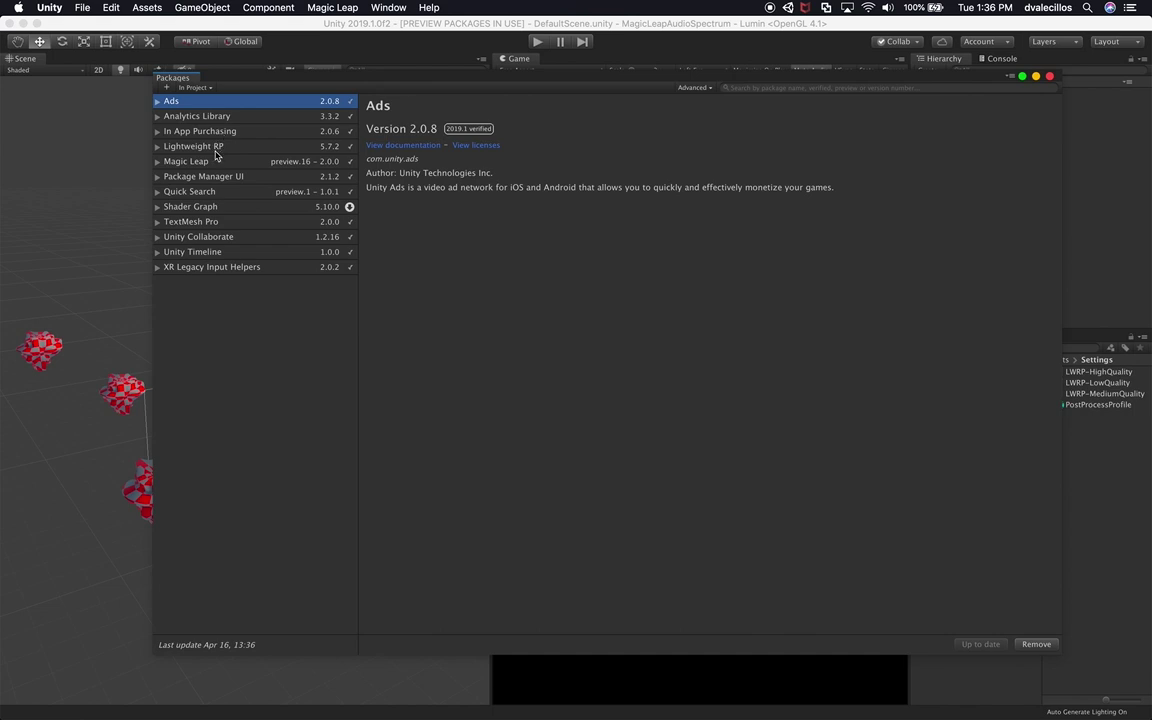
# - Review the details of the Package Manager UI and Quick Search packages
pyautogui.moveTo(267, 83); pyautogui.dragTo(293, 107)
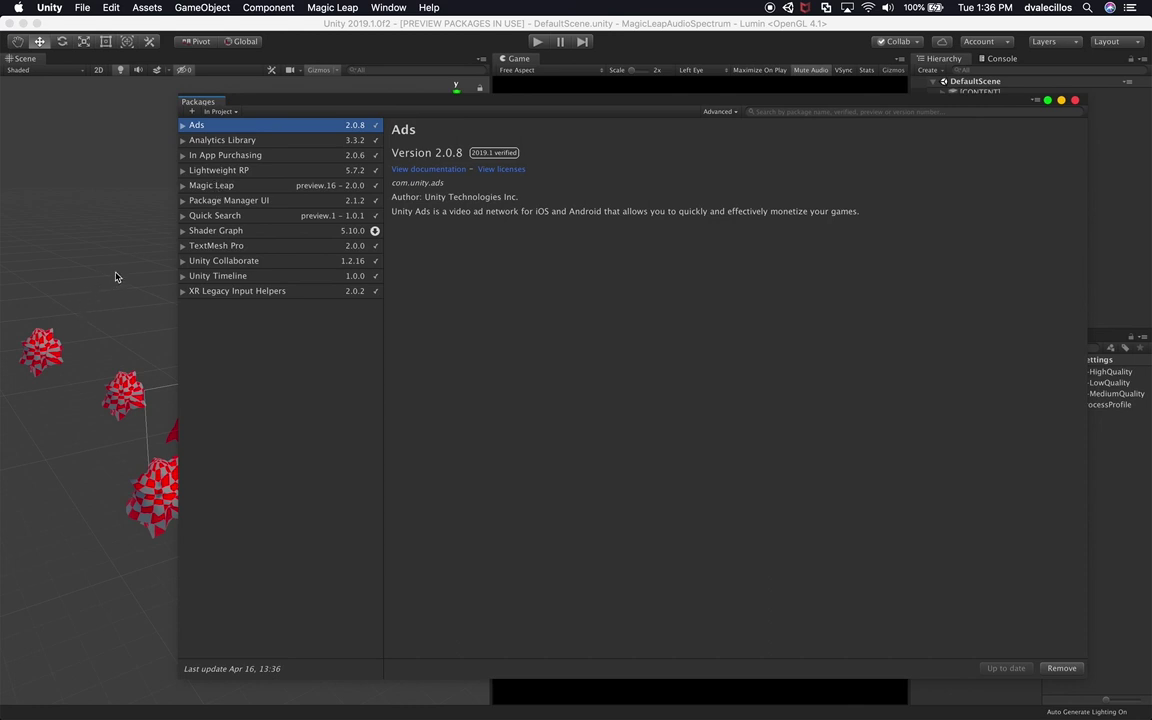
pyautogui.click(249, 202)
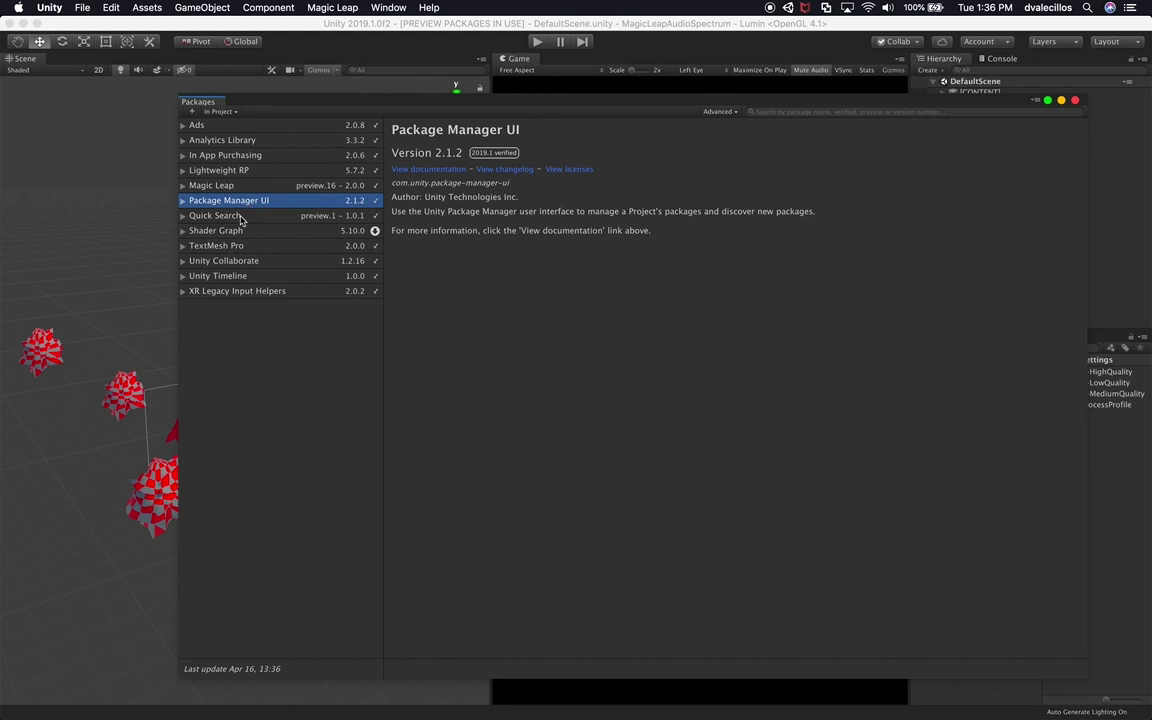
pyautogui.click(218, 214)
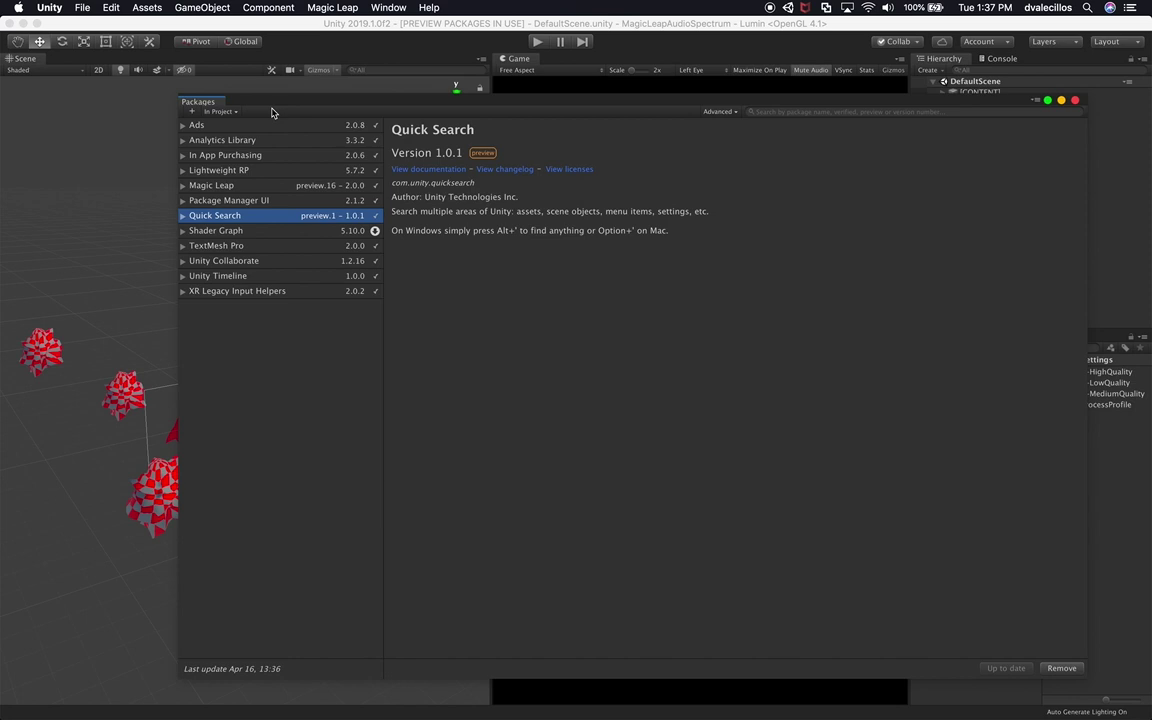
pyautogui.click(222, 112)
# - List all packages and select ProBuilder in the list
pyautogui.click(229, 127)
pyautogui.scroll(-5, 258, 422)
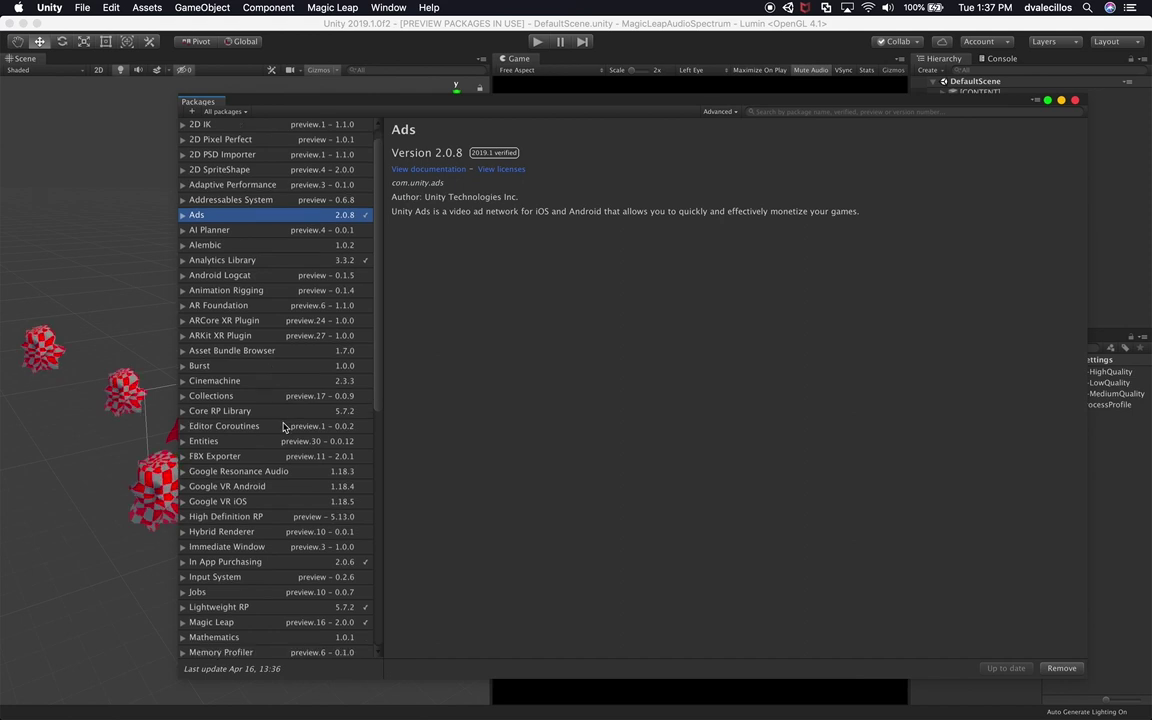
pyautogui.scroll(-6, 278, 500)
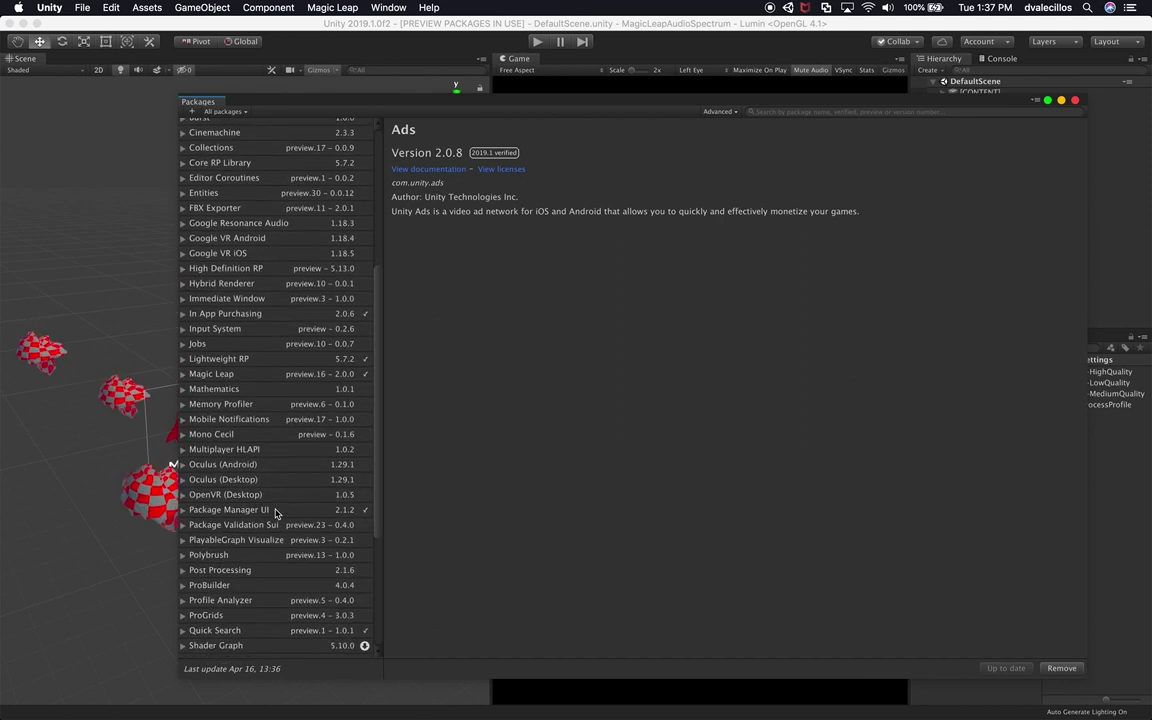
pyautogui.click(235, 585)
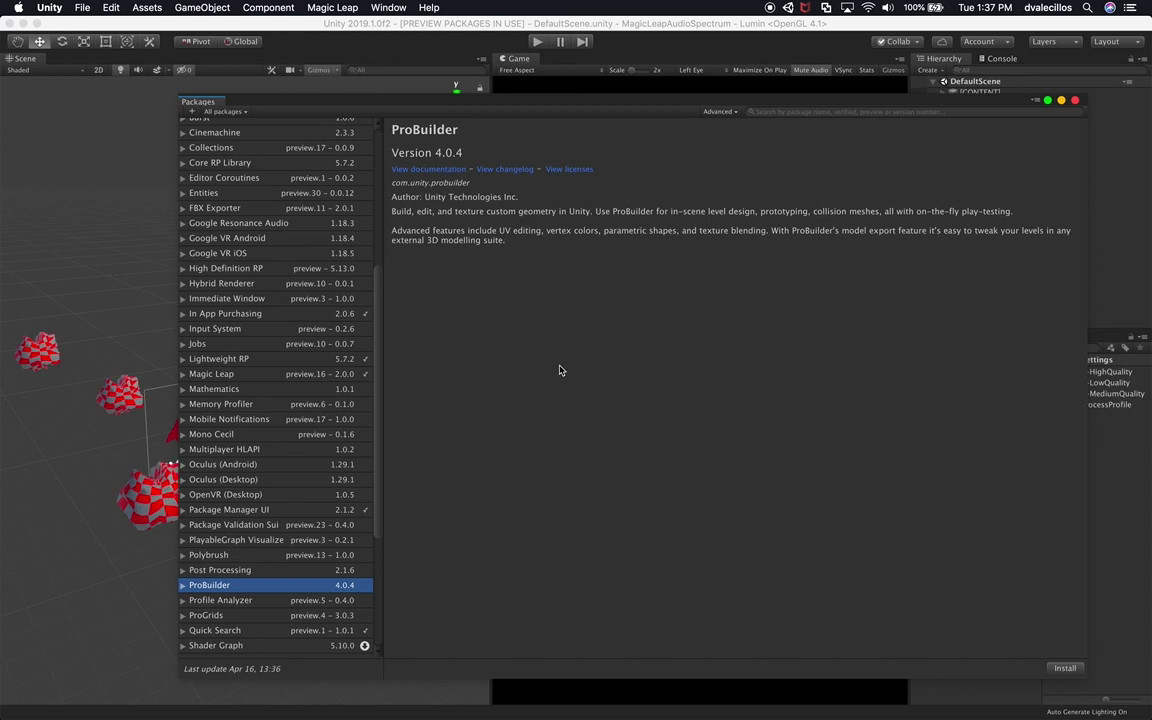
# - Reveal ProBuilder's older versions, check 4.0.3 and 4.0.2, then return to 4.0.4
pyautogui.click(184, 589)
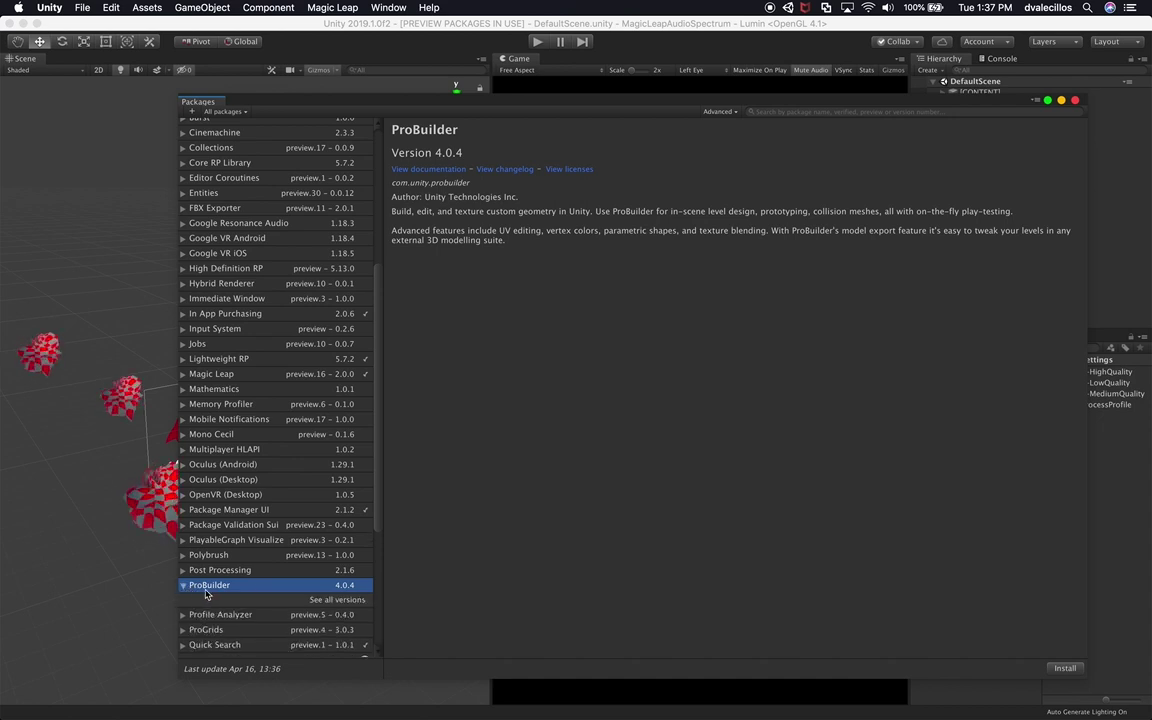
pyautogui.click(324, 600)
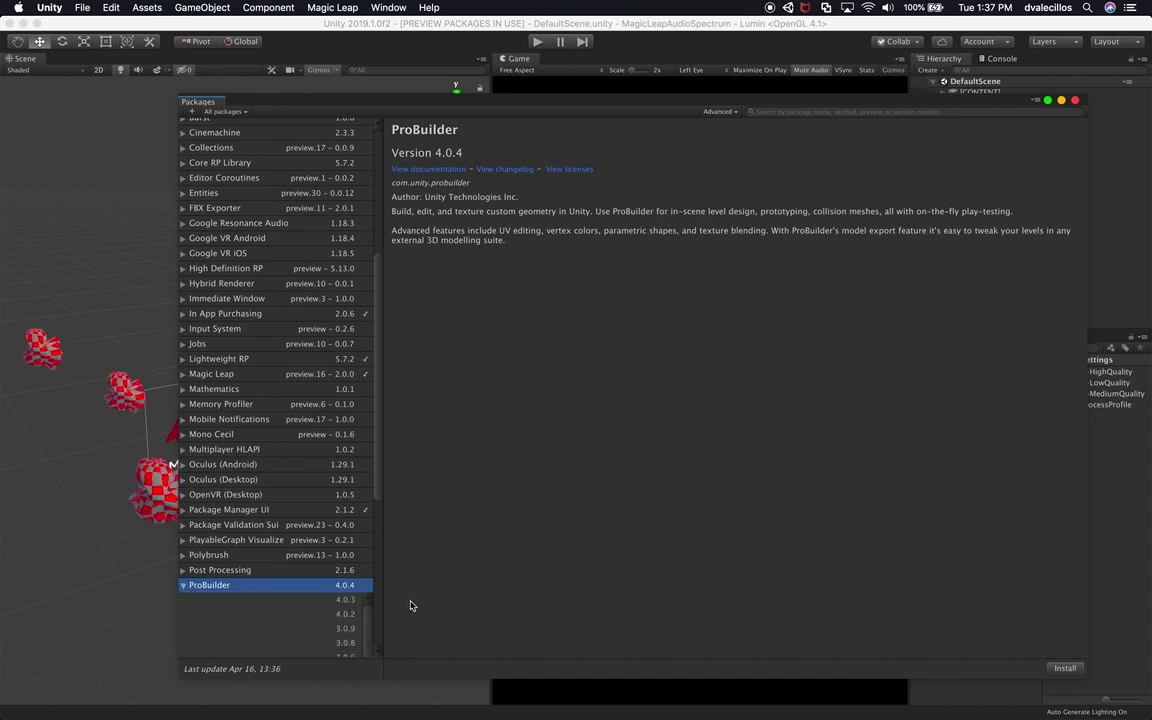
pyautogui.moveTo(380, 475); pyautogui.dragTo(381, 558)
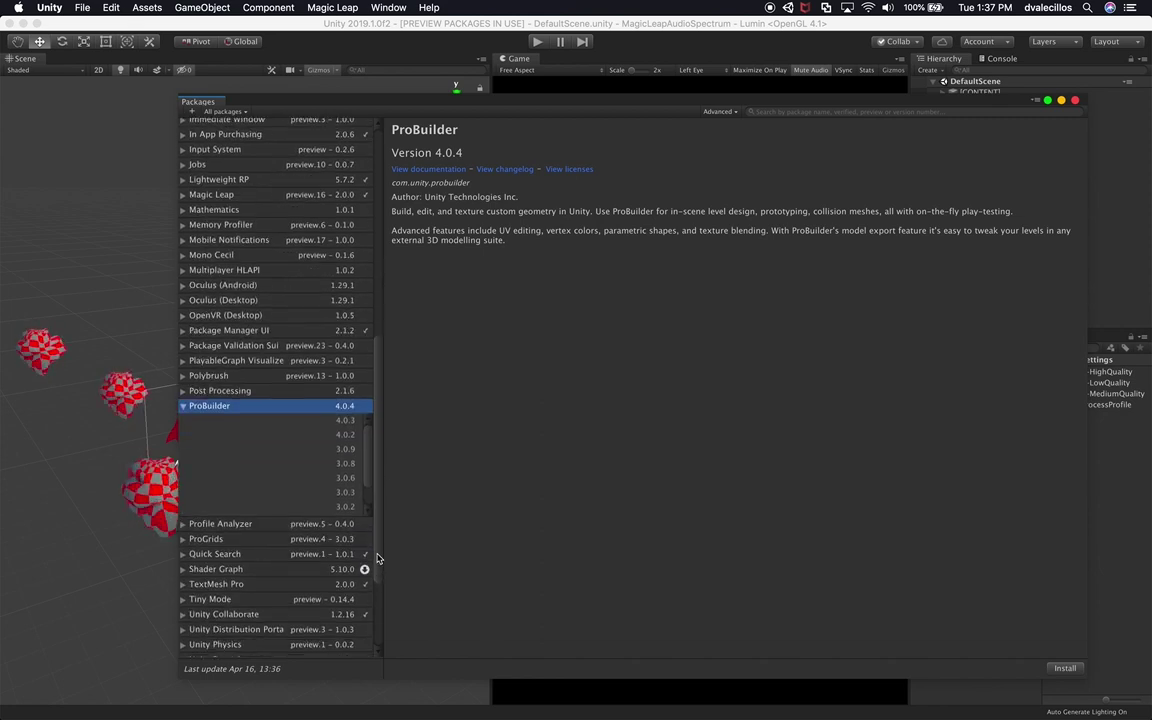
pyautogui.click(322, 420)
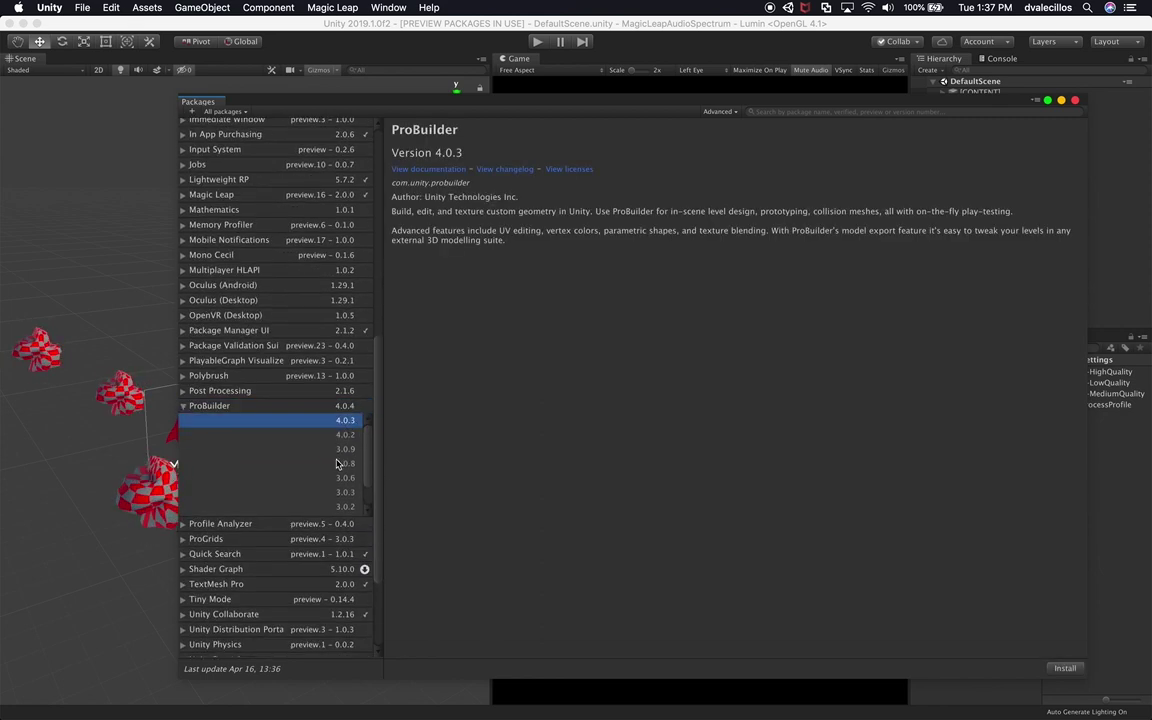
pyautogui.click(325, 434)
pyautogui.click(345, 410)
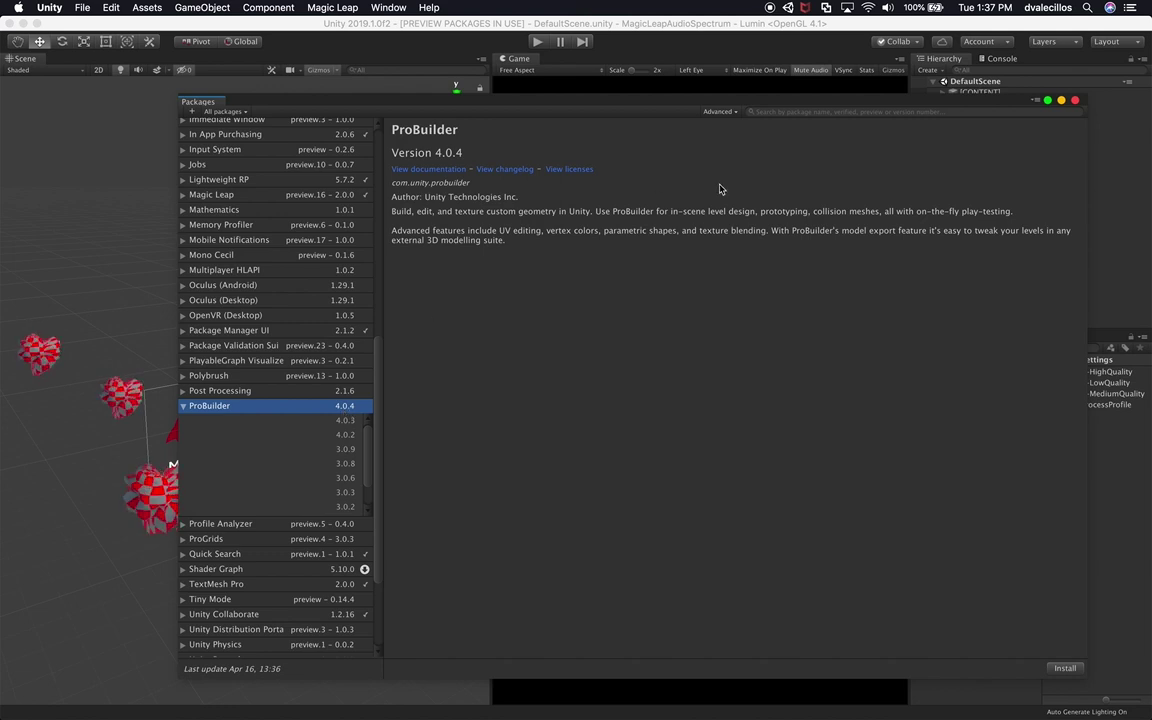
pyautogui.click(719, 112)
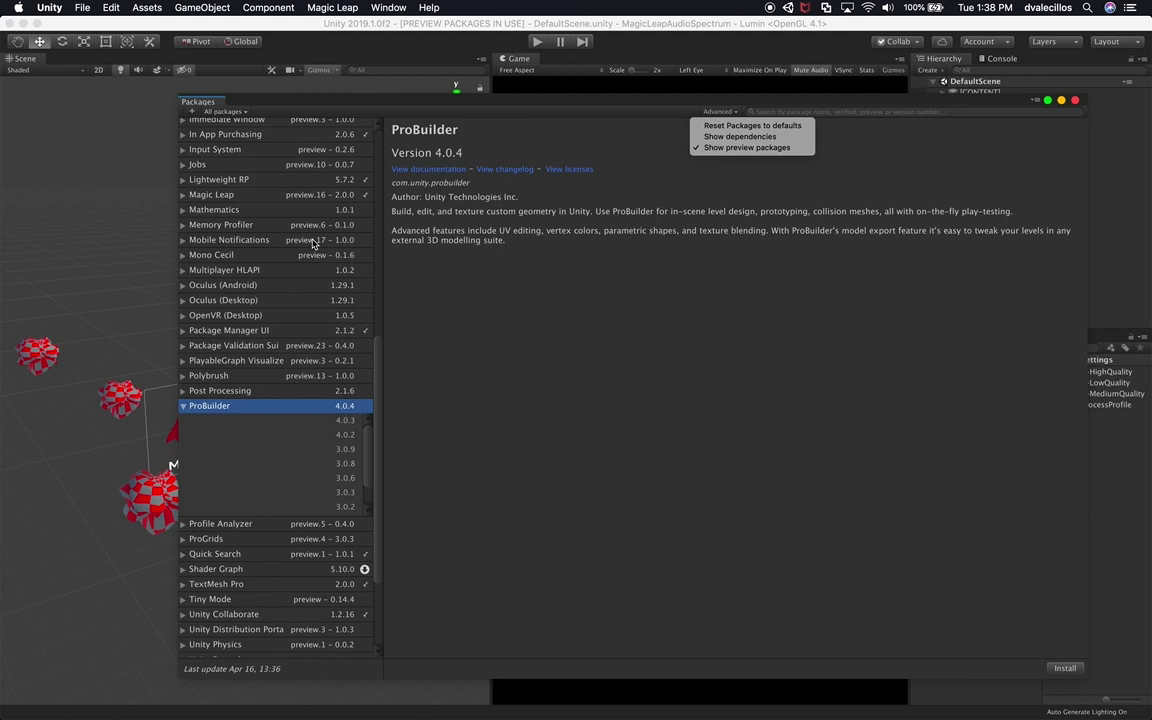
# - Toggle Show preview packages off and back on, and enable Show dependencies
pyautogui.click(745, 148)
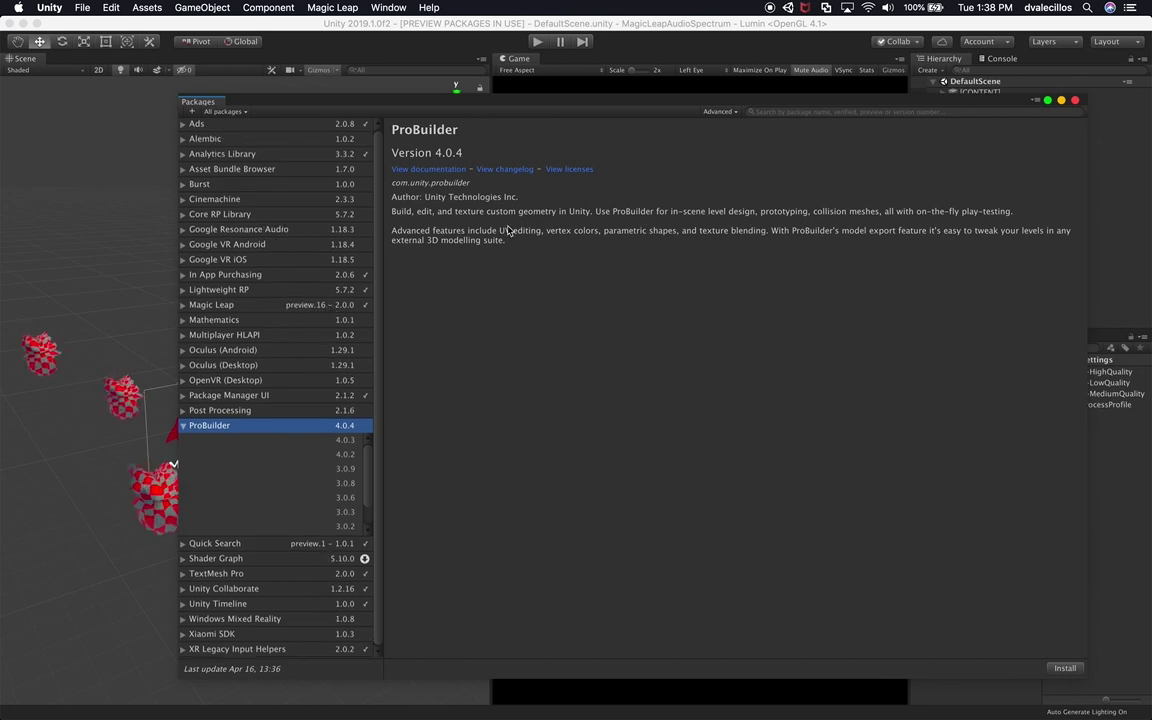
pyautogui.click(724, 113)
pyautogui.click(728, 147)
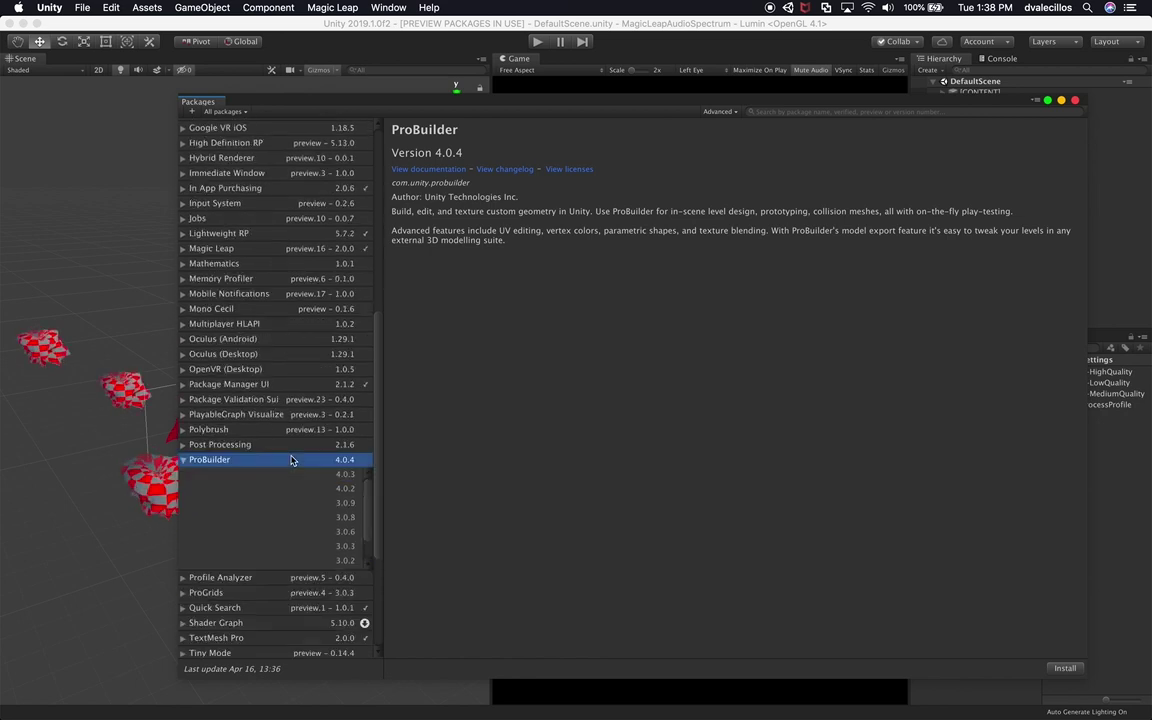
pyautogui.click(720, 112)
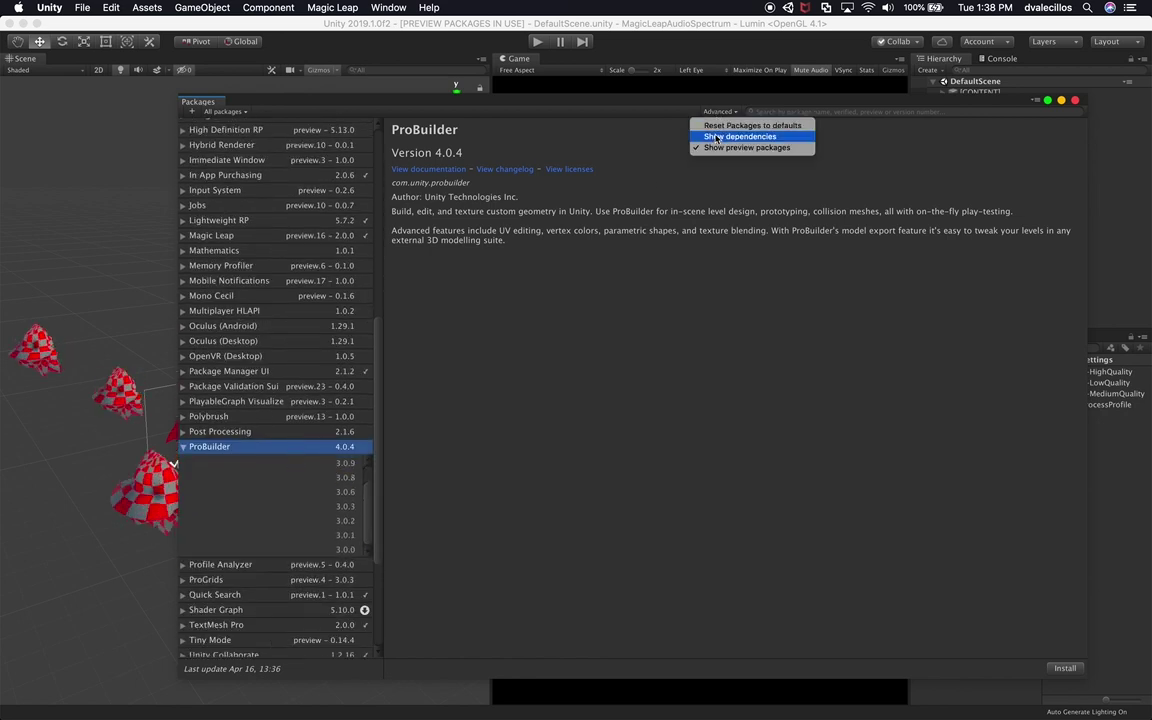
pyautogui.click(717, 137)
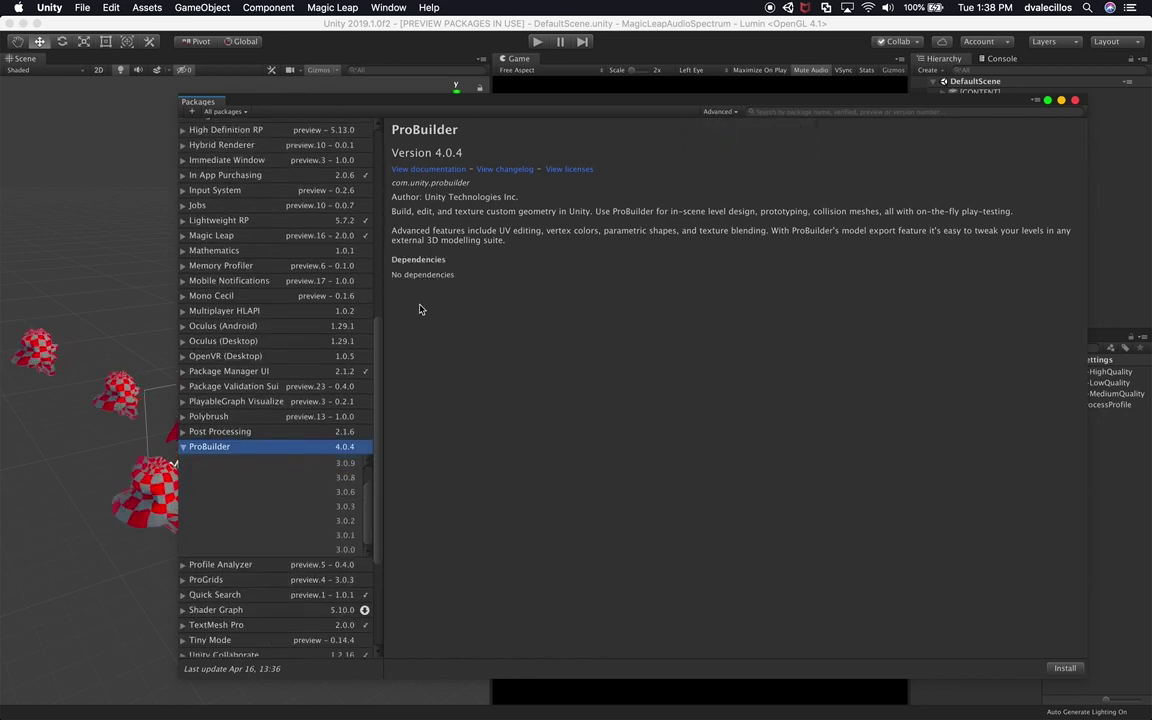
# - Browse the Post Processing, Polybrush, Oculus (Android), Magic Leap and Mathematics package details
pyautogui.click(278, 431)
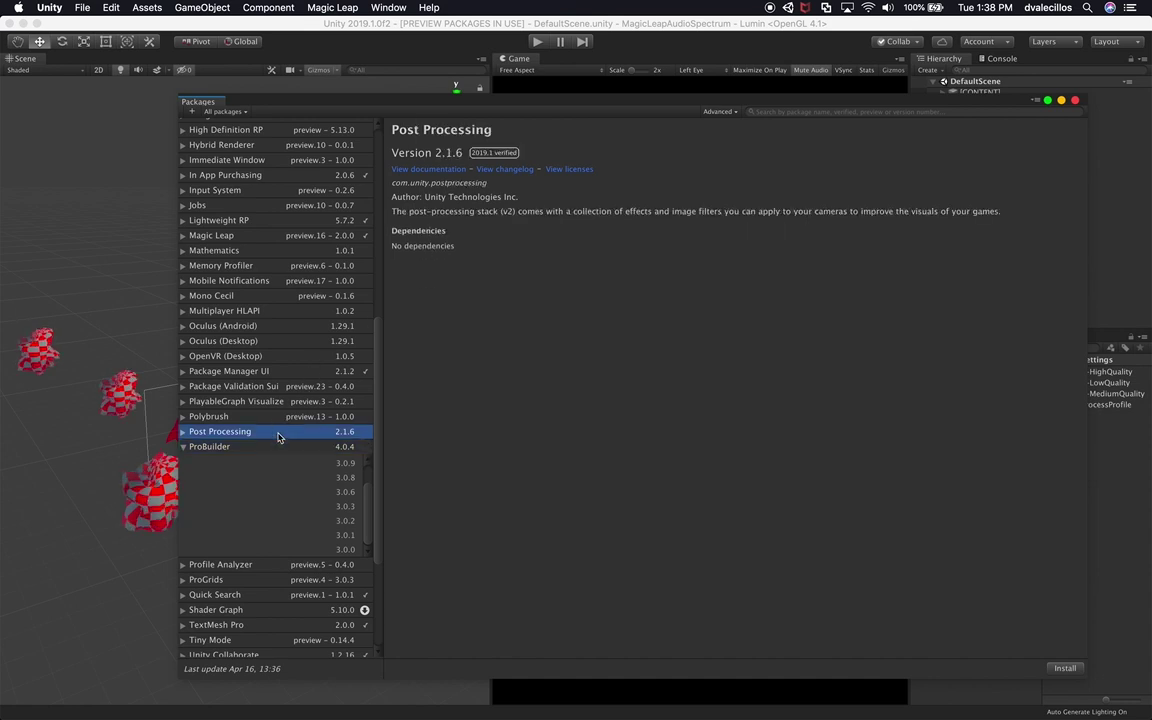
pyautogui.click(288, 417)
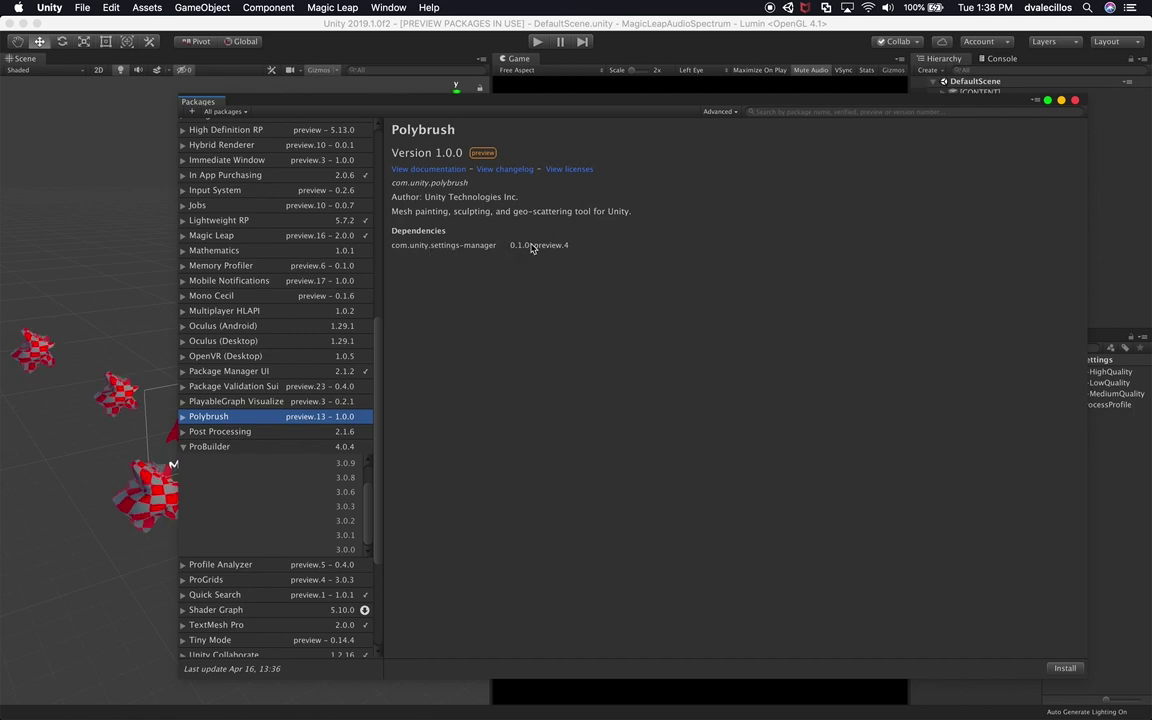
pyautogui.click(255, 330)
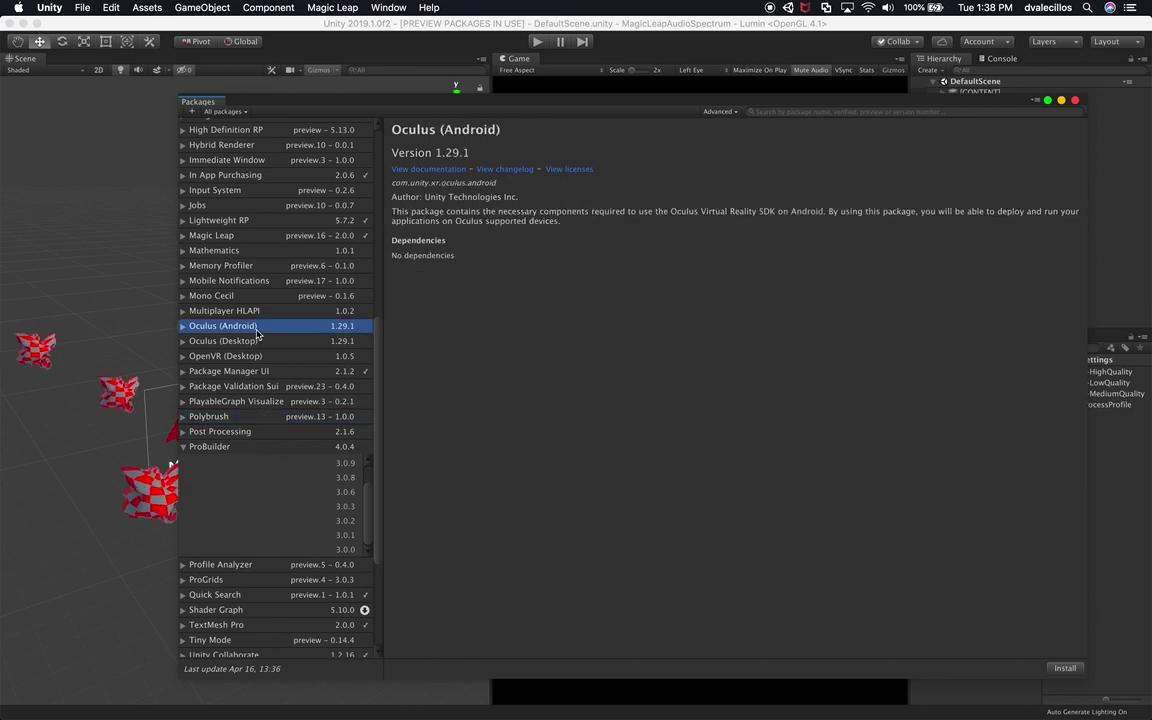
pyautogui.click(270, 235)
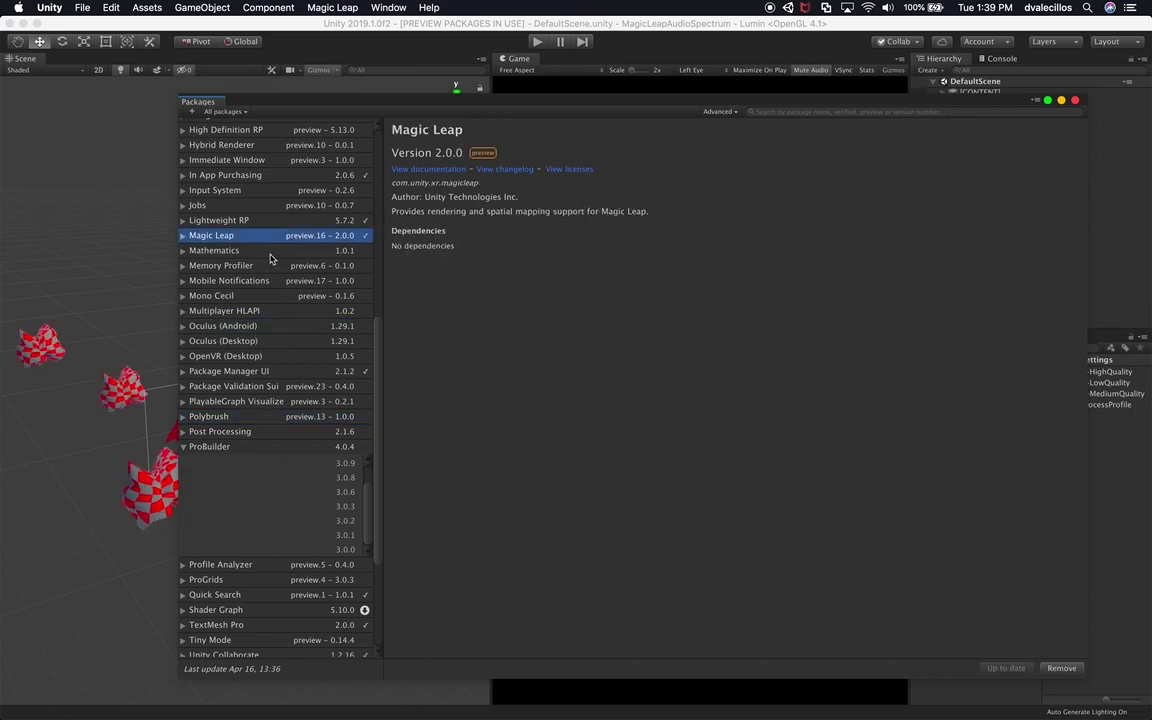
pyautogui.click(270, 251)
# - Scroll down to ProBuilder 4.0.4 in the package list and install it
pyautogui.press('Up')
pyautogui.press('Up')
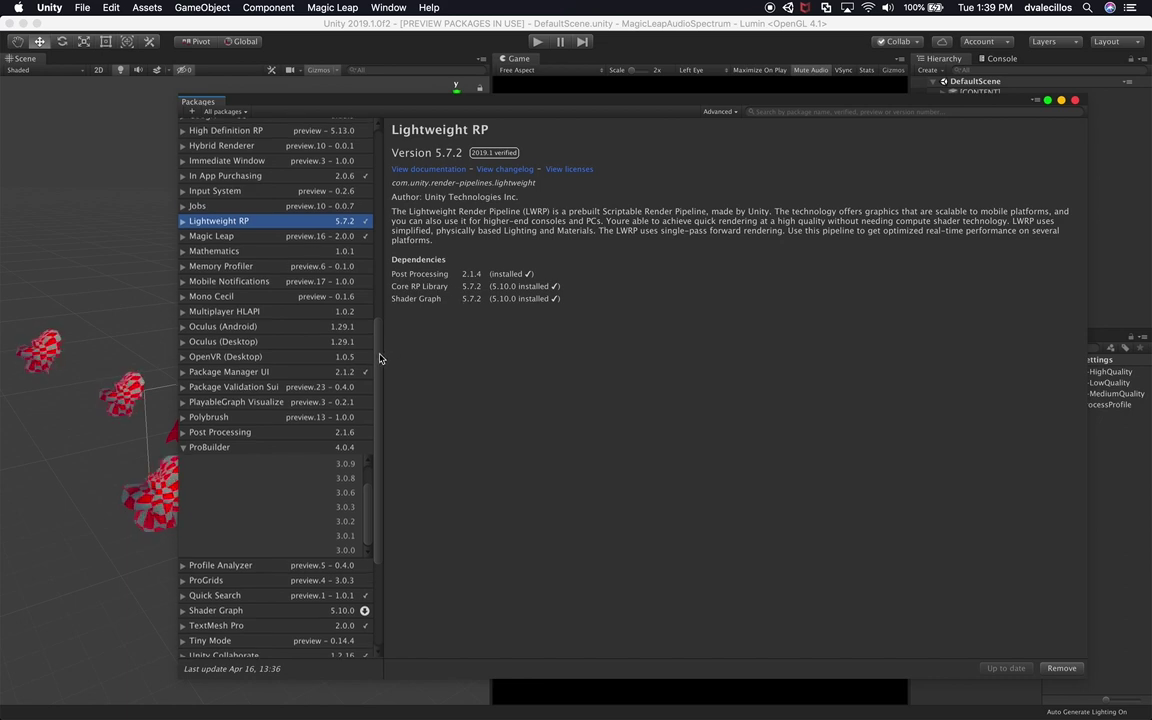
pyautogui.scroll(-1, 378, 362)
pyautogui.scroll(-1, 379, 366)
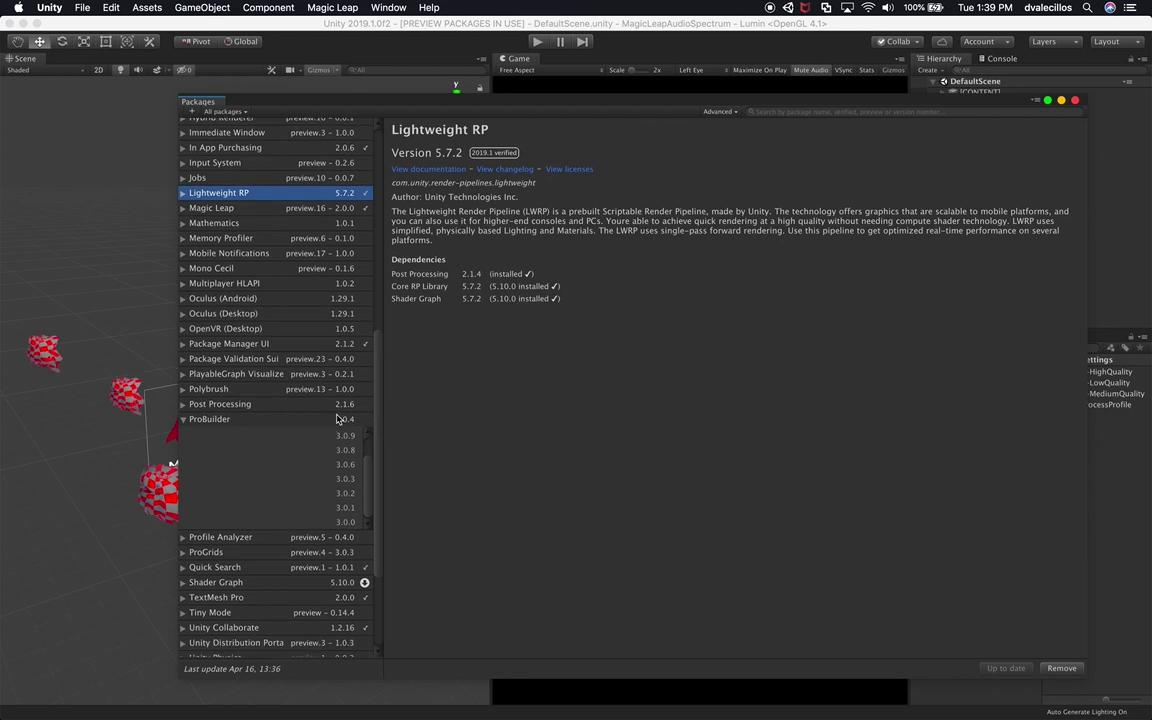
pyautogui.scroll(-9, 312, 420)
pyautogui.click(305, 419)
pyautogui.click(270, 288)
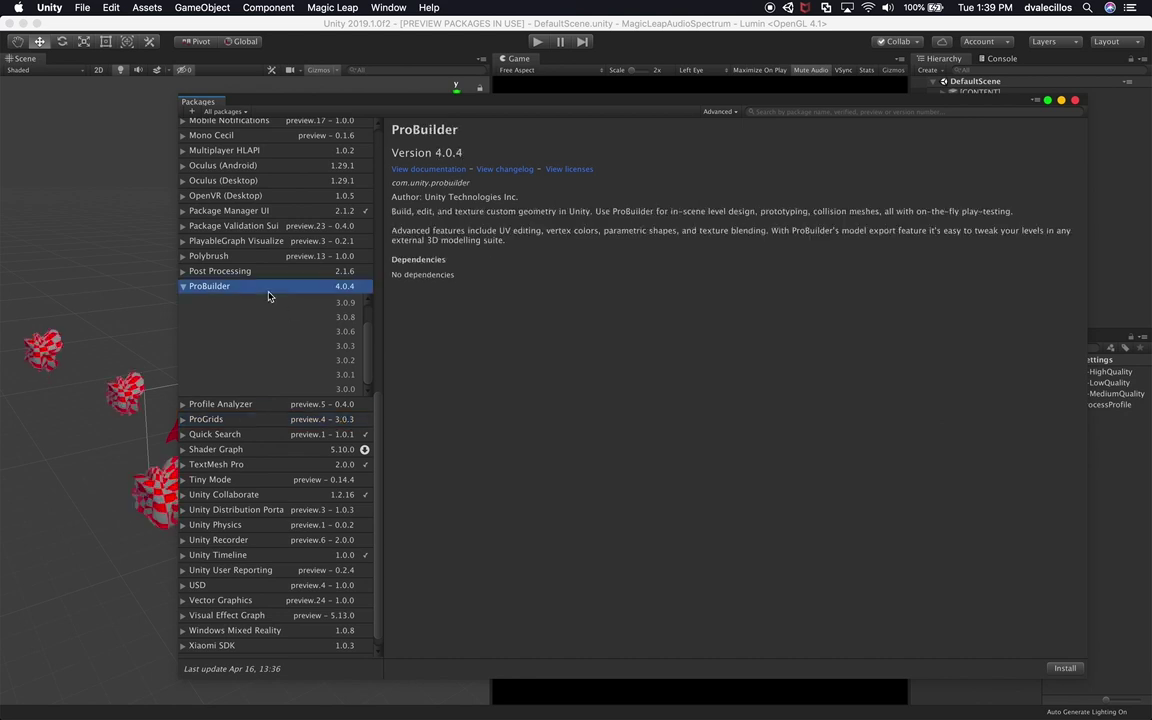
pyautogui.click(1060, 668)
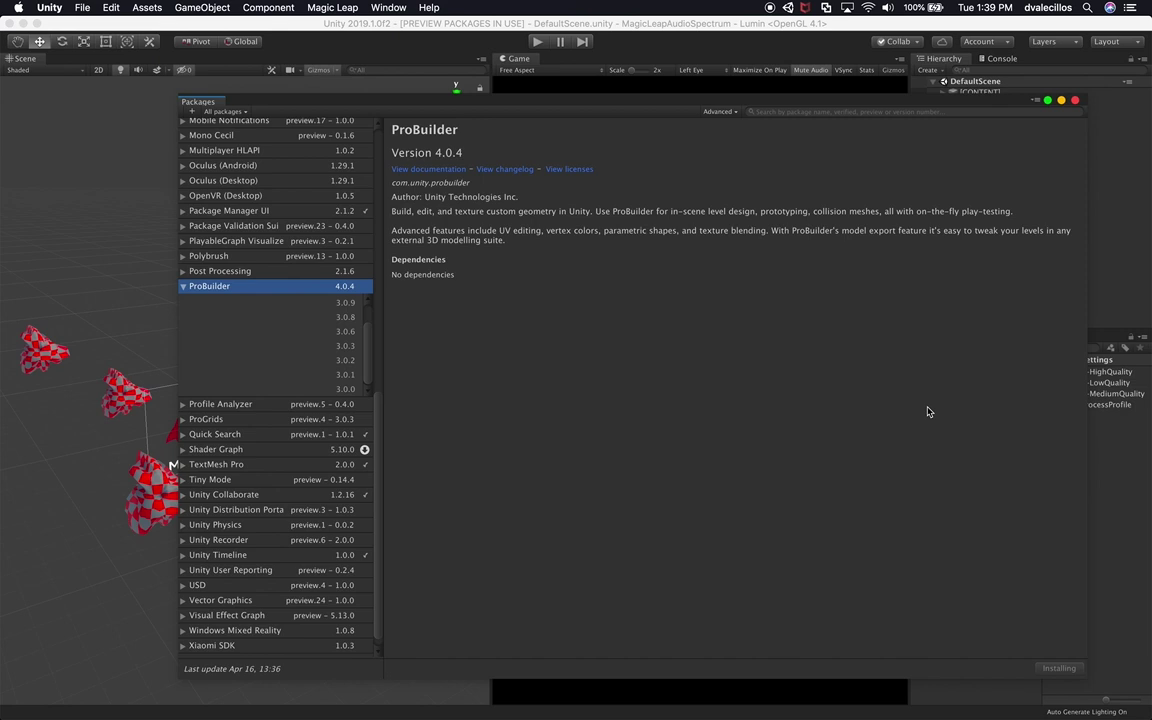
pyautogui.press('super+space')
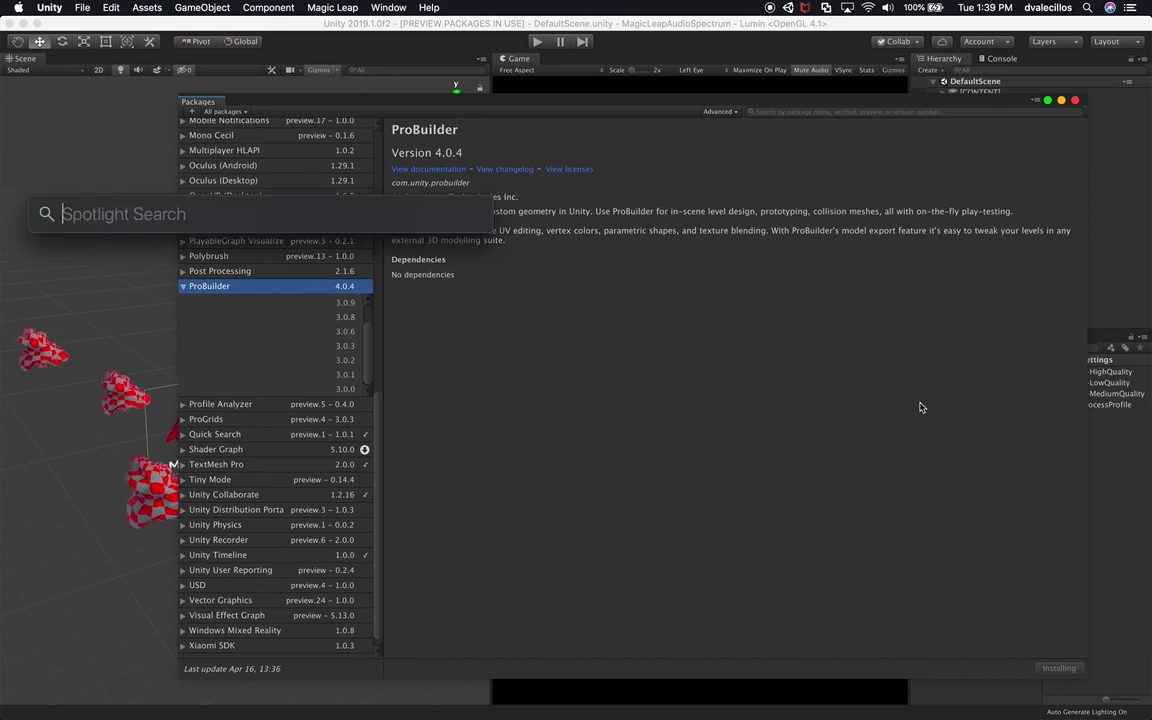
# - Launch Terminal, list the project folder with ls -la, and open it in VS Code with 'code .'
pyautogui.write('ter')
pyautogui.press('Return')
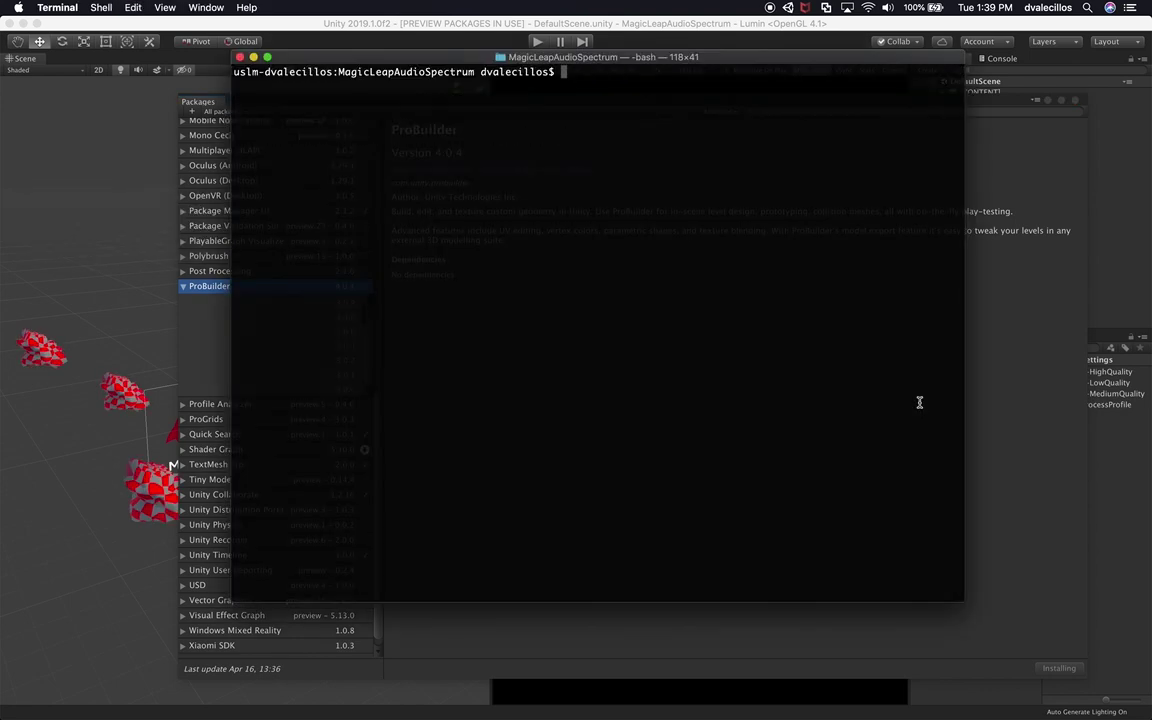
pyautogui.write('ls -la')
pyautogui.press('Return')
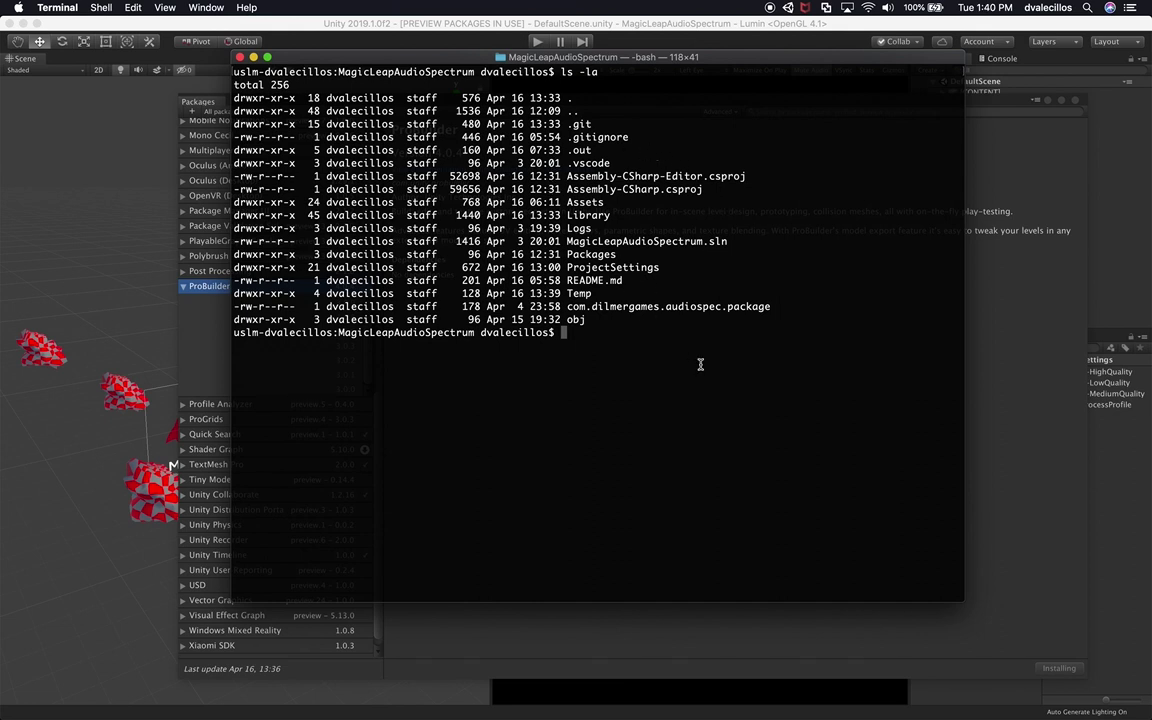
pyautogui.write('code .')
pyautogui.press('Return')
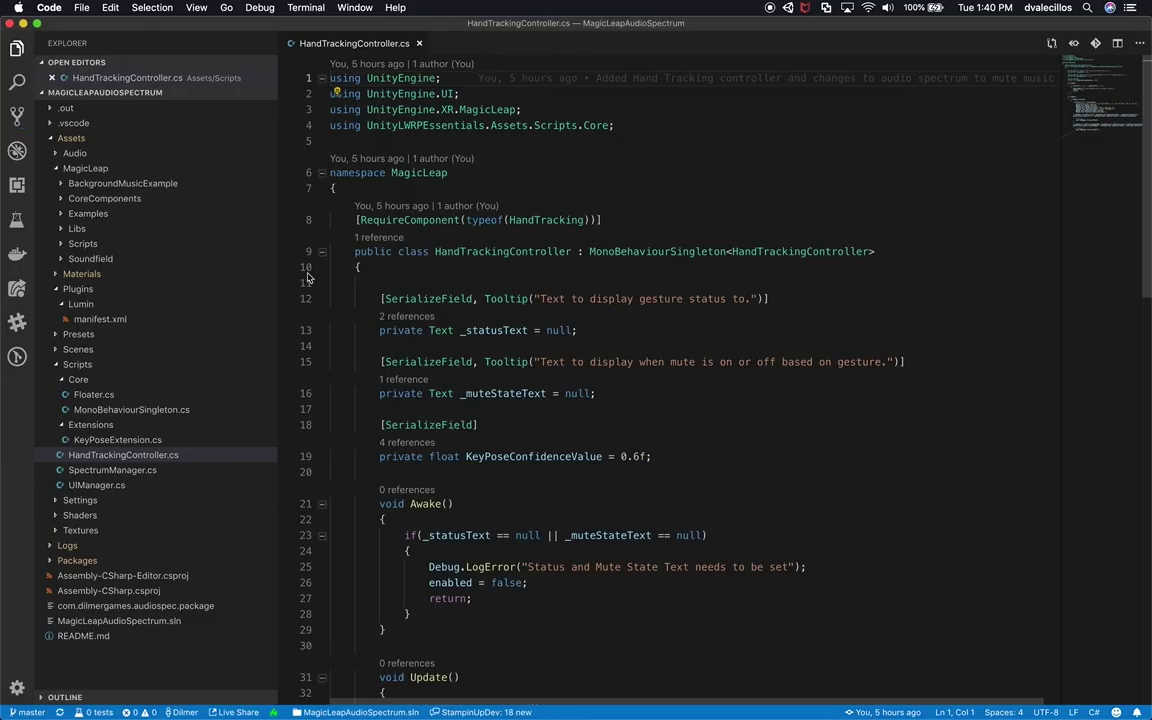
# - Expand the Packages folder in the Explorer and open manifest.json
pyautogui.click(77, 560)
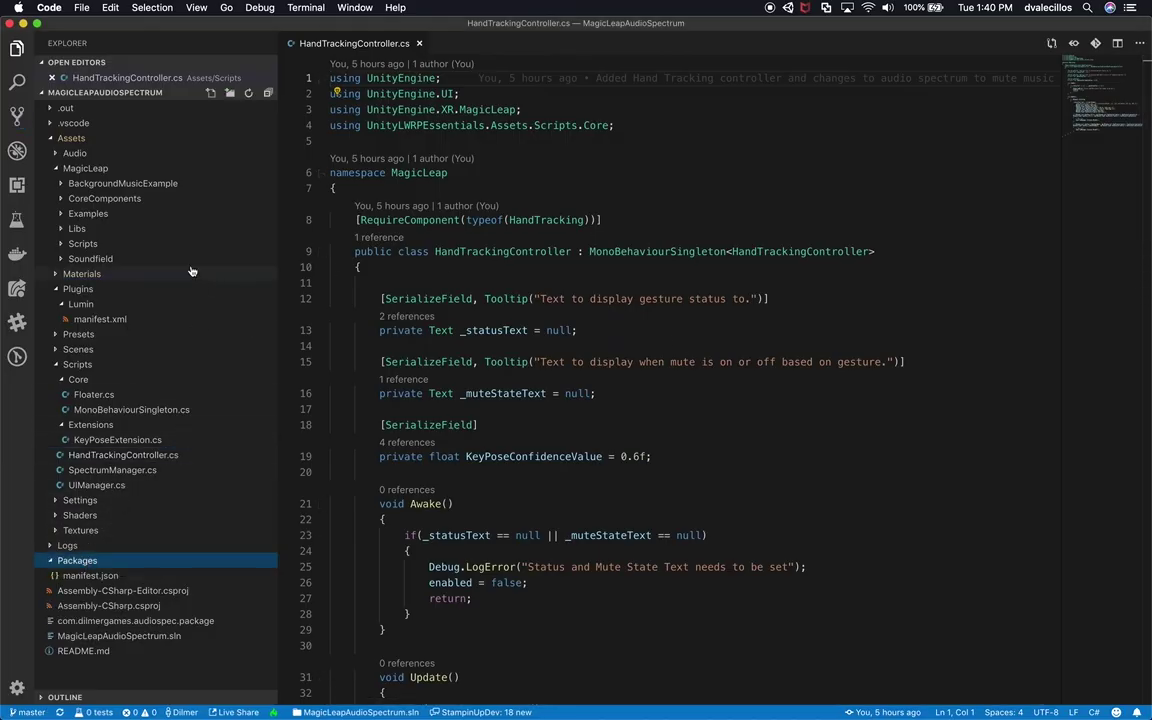
pyautogui.click(47, 137)
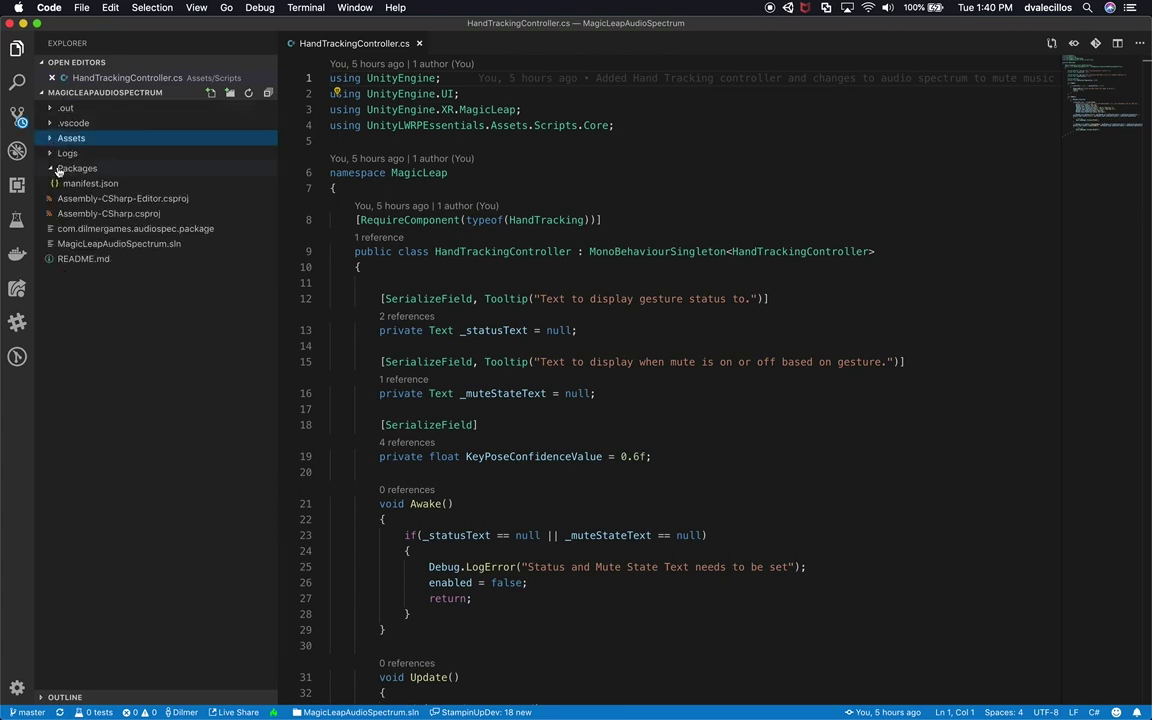
pyautogui.click(60, 169)
pyautogui.click(62, 169)
pyautogui.click(80, 185)
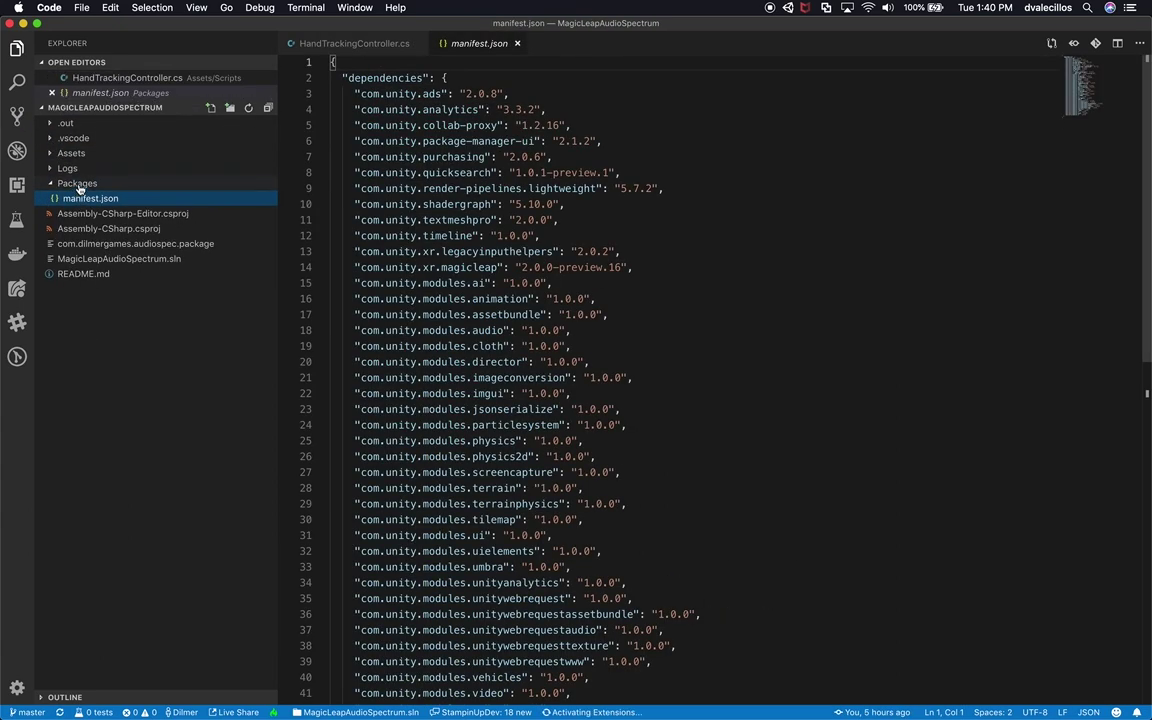
pyautogui.scroll(-10, 690, 462)
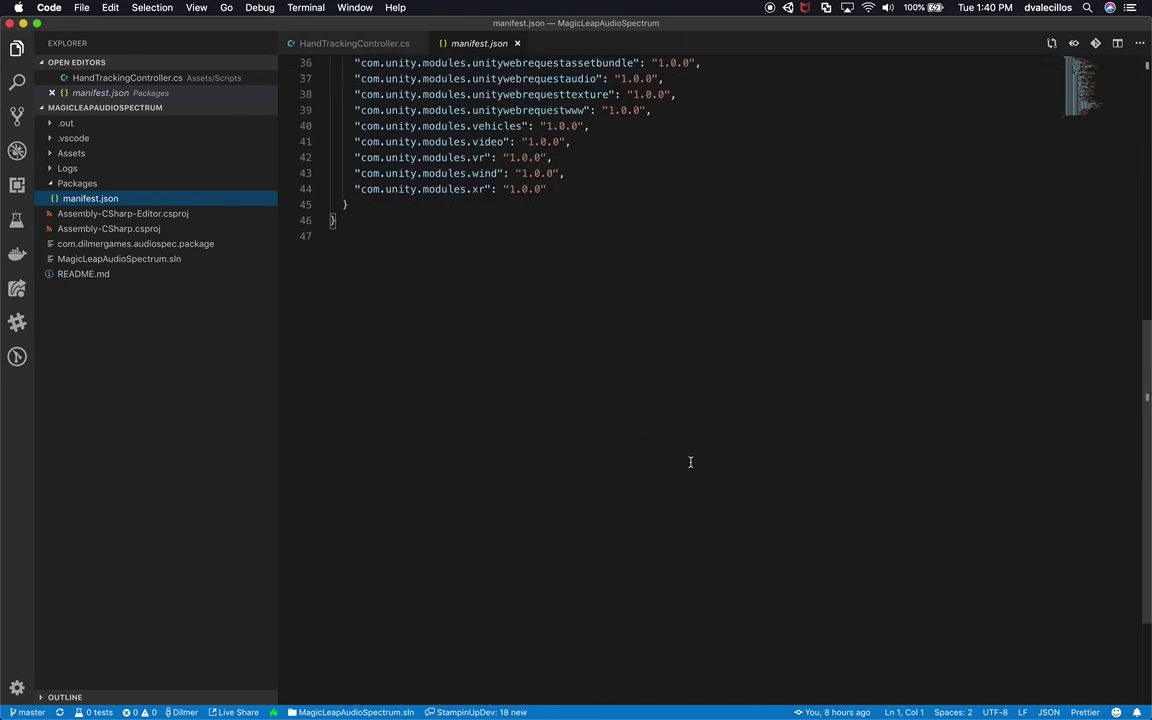
pyautogui.scroll(10, 690, 462)
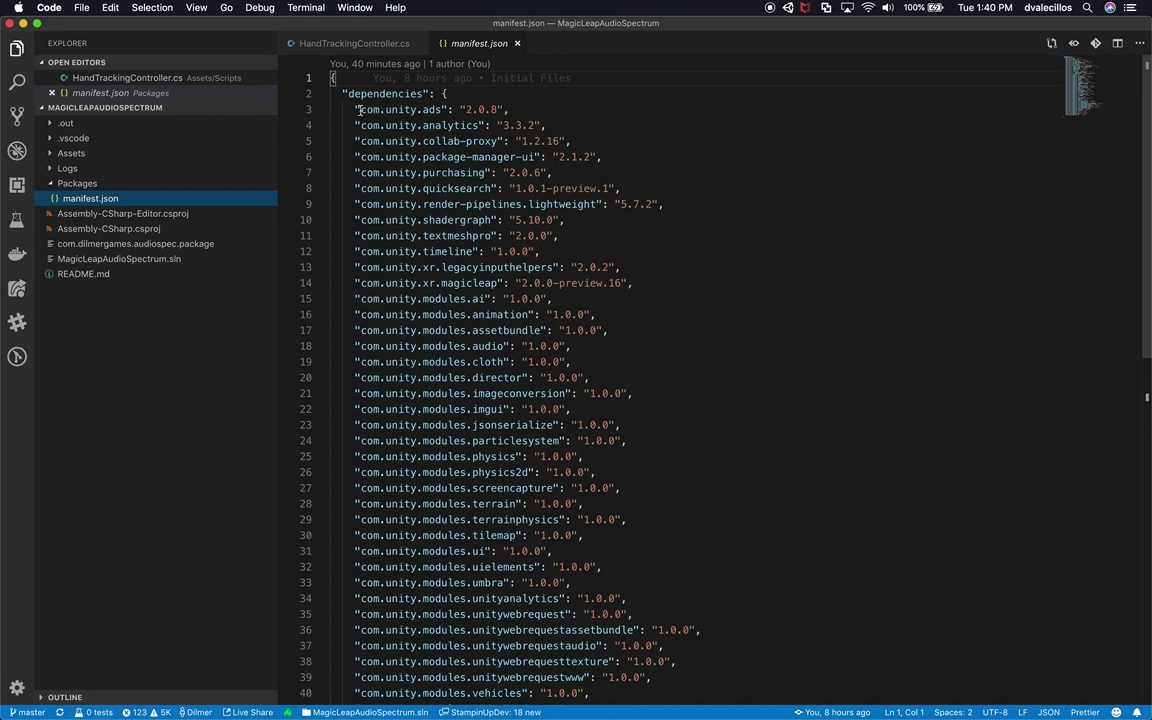
# - Select the com.unity.ads entry and its version 2.0.8 in the manifest
pyautogui.moveTo(359, 110); pyautogui.dragTo(442, 108)
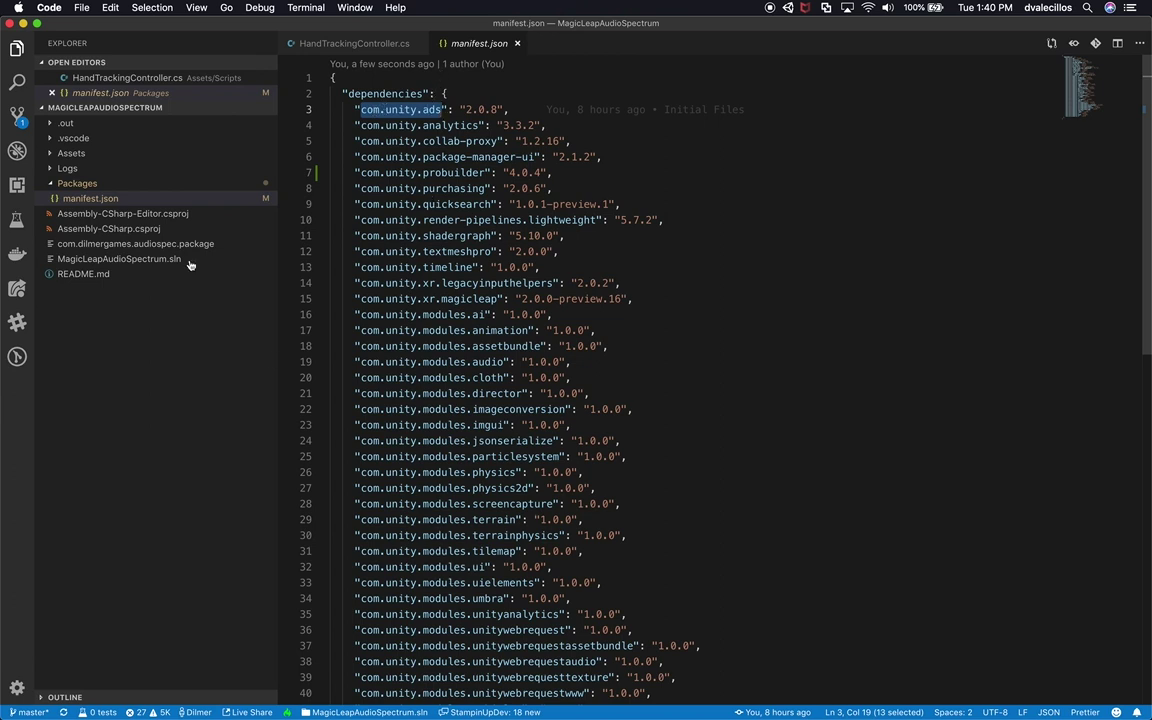
pyautogui.moveTo(461, 110); pyautogui.dragTo(506, 110)
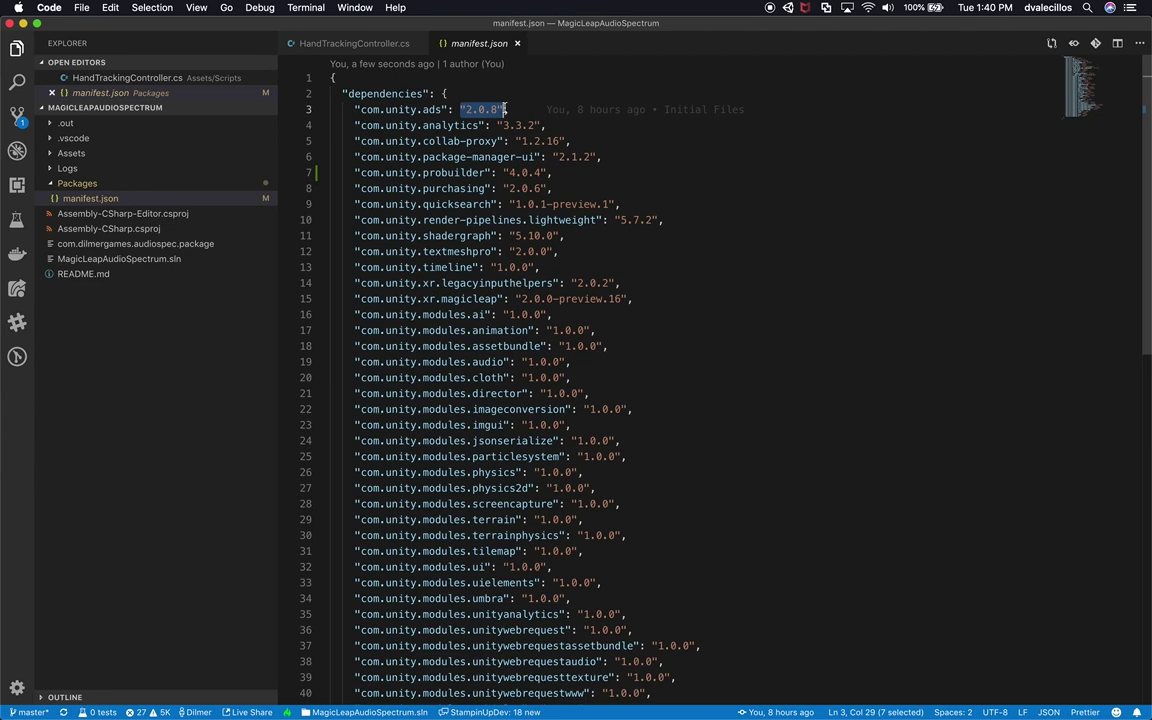
pyautogui.scroll(-6, 516, 276)
pyautogui.click(550, 519)
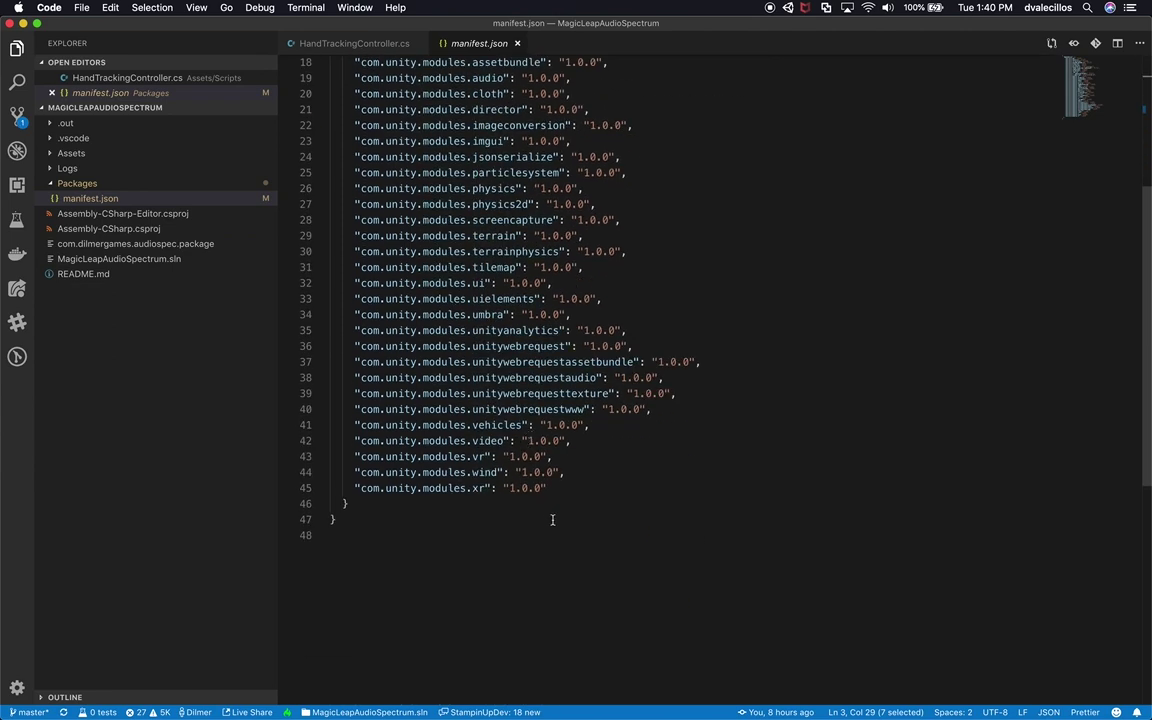
# - Search the manifest for 'prob' and highlight the com.unity.probuilder 4.0.4 entry
pyautogui.press('super+f')
pyautogui.write('pro')
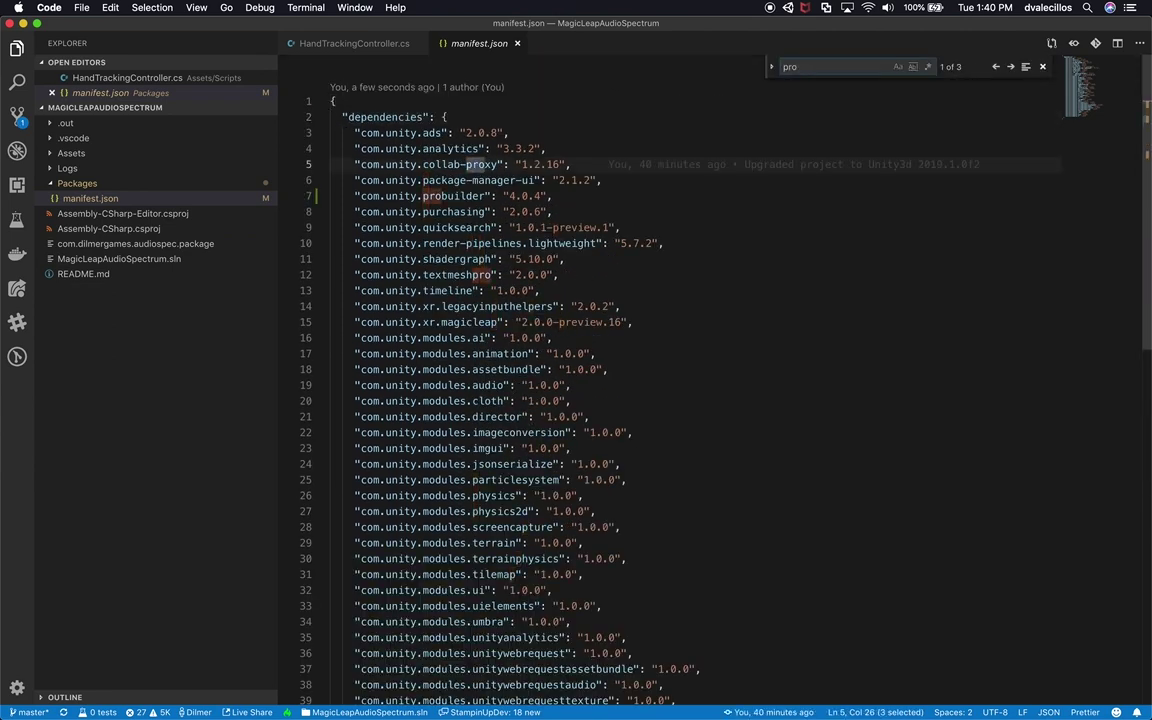
pyautogui.write('b')
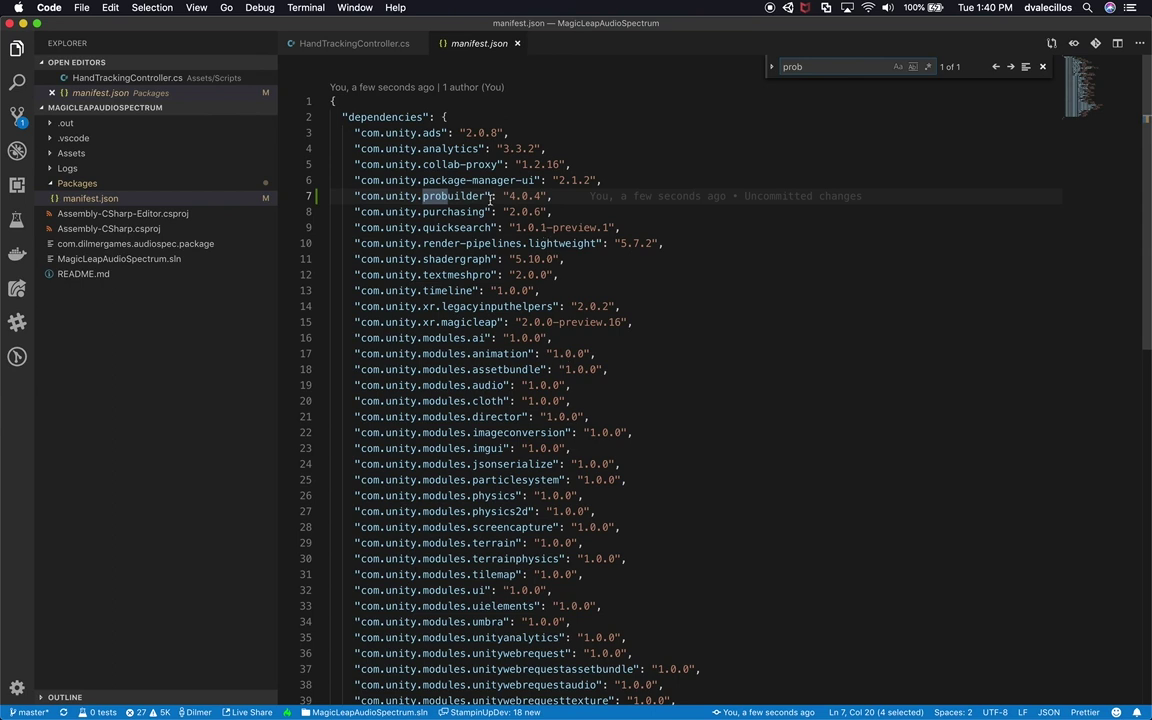
pyautogui.click(360, 196)
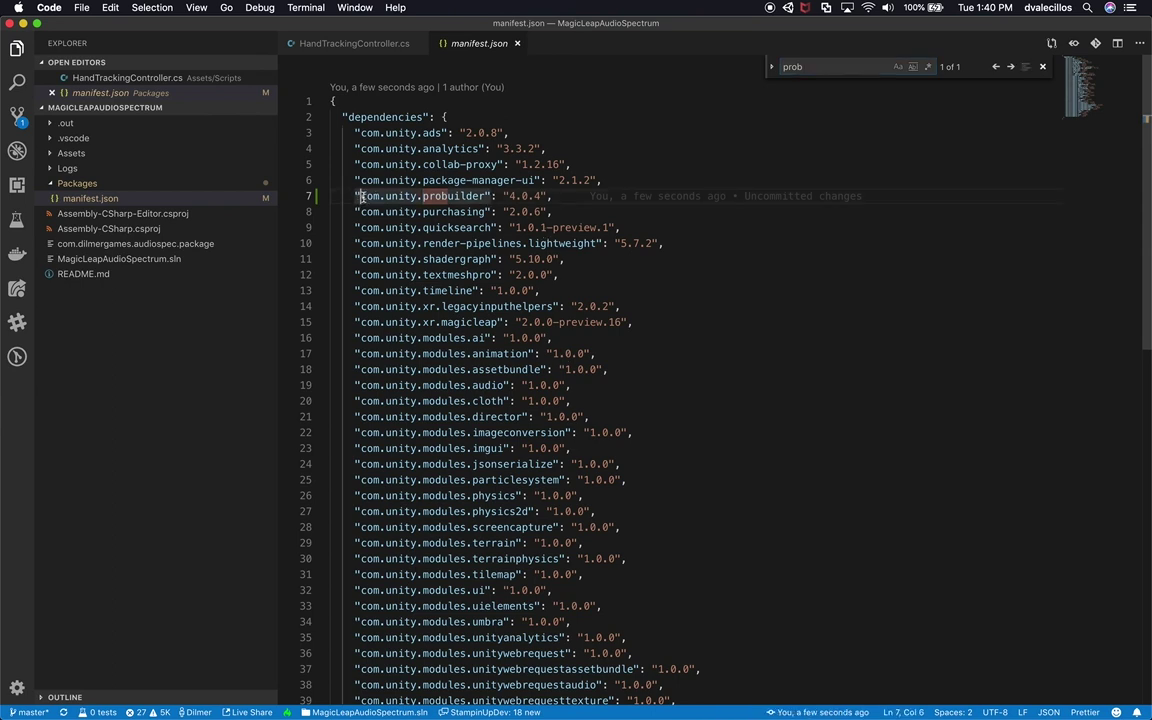
pyautogui.moveTo(360, 196); pyautogui.dragTo(380, 196)
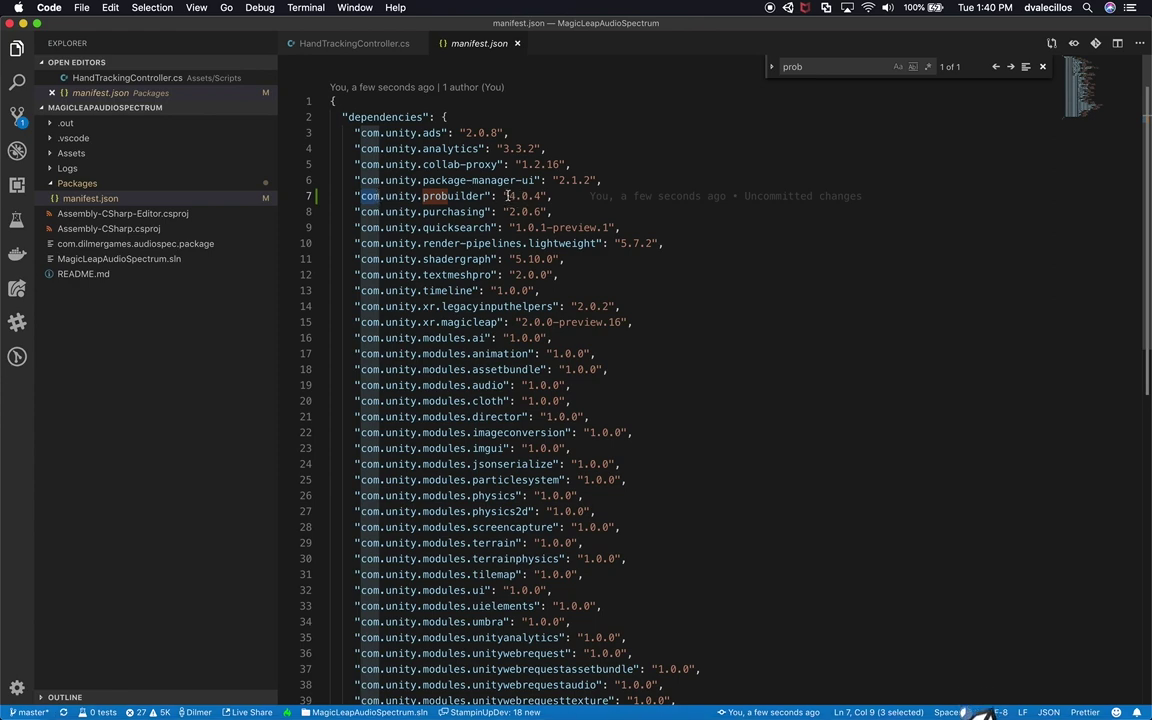
pyautogui.moveTo(510, 196); pyautogui.dragTo(537, 196)
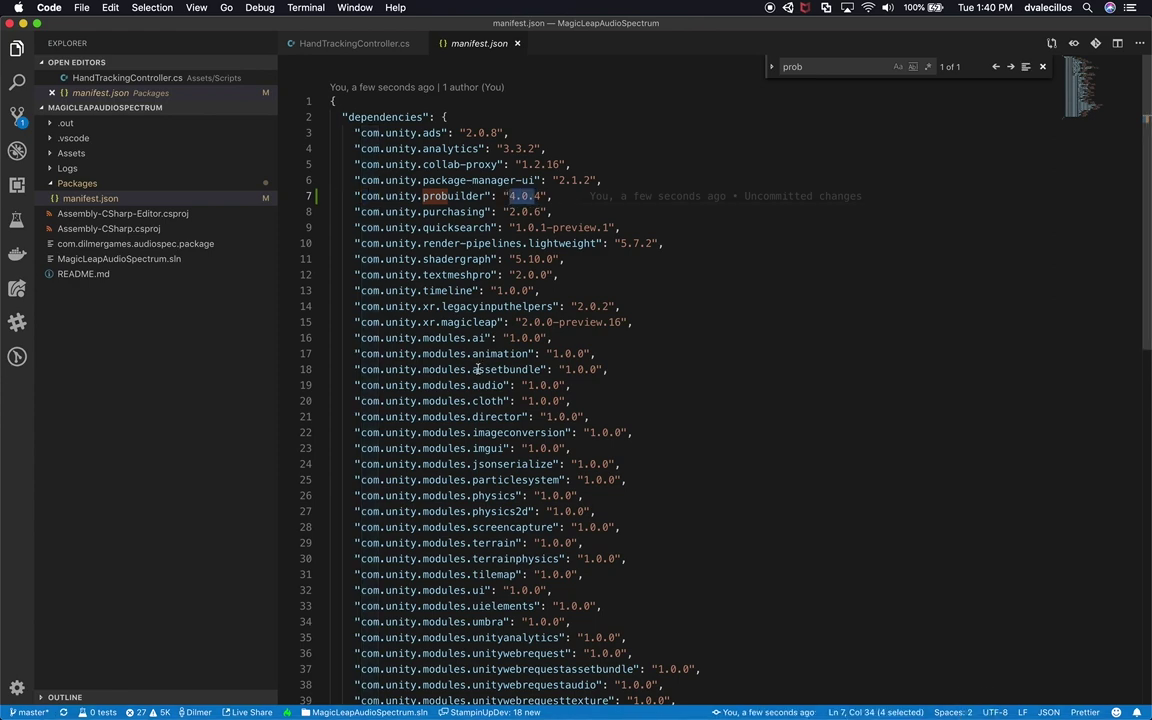
pyautogui.scroll(-5, 520, 428)
pyautogui.scroll(5, 520, 428)
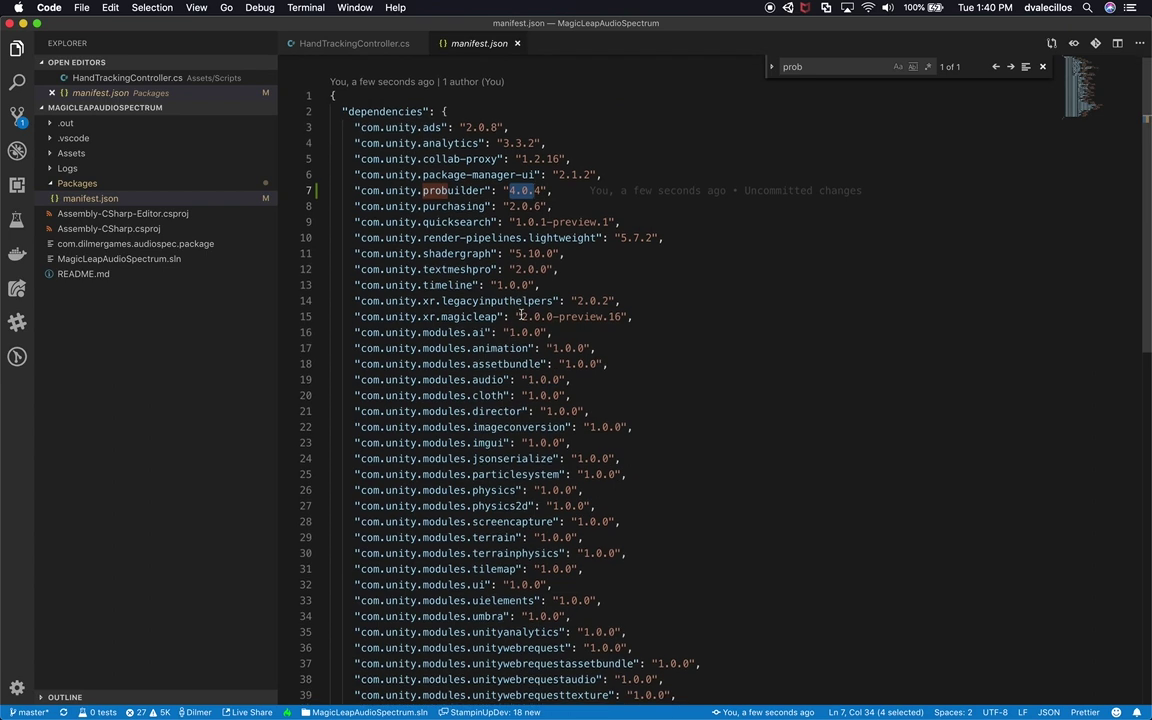
pyautogui.press('super+Tab')
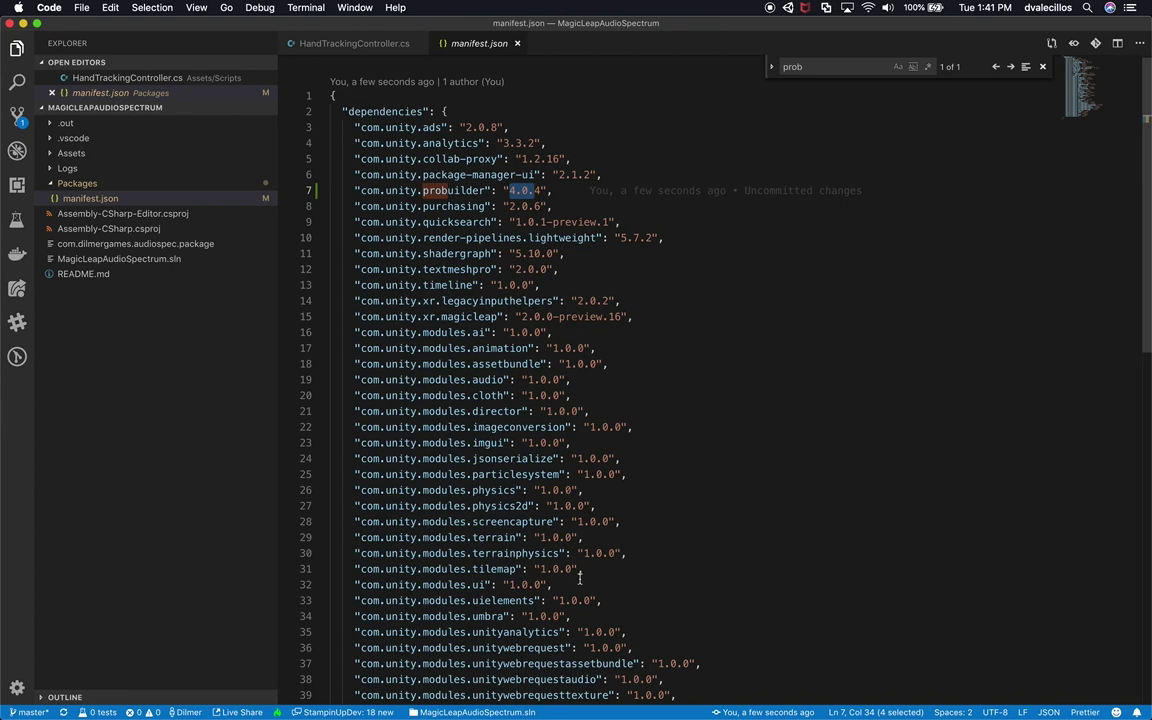
pyautogui.scroll(-5, 579, 577)
pyautogui.scroll(4, 605, 430)
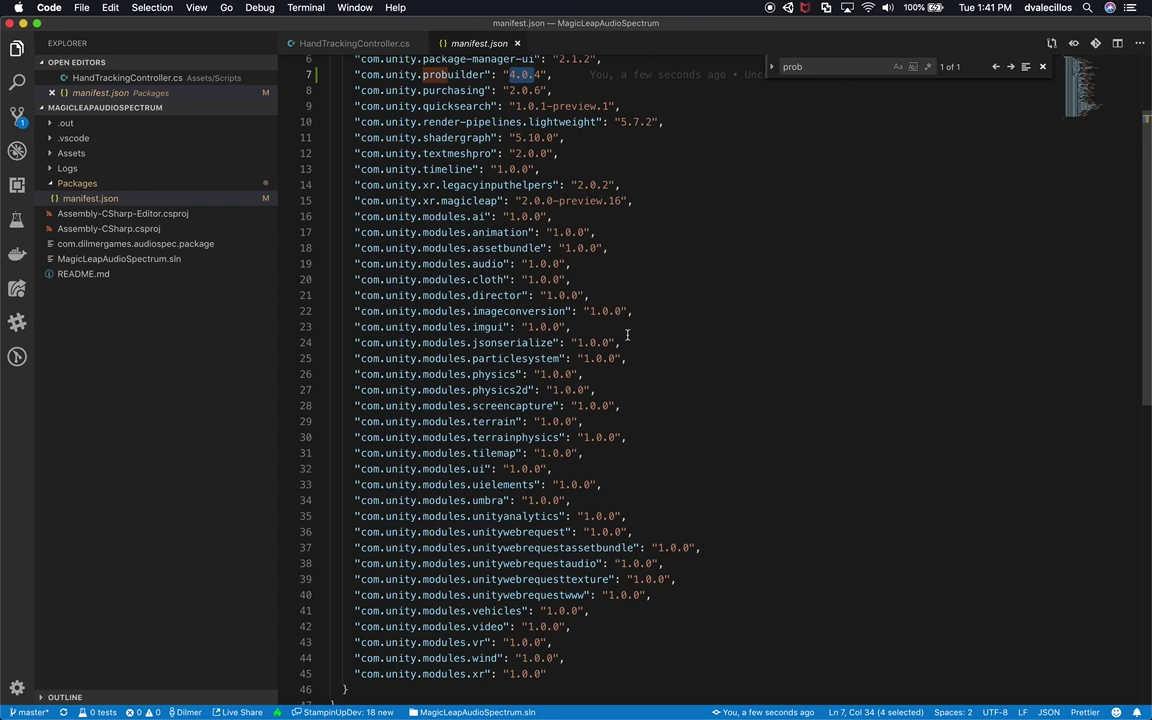
# - Search 'ProBuil' in Unity's Package Manager to confirm ProBuilder 4.0.4 is up to date
pyautogui.press('super+Tab')
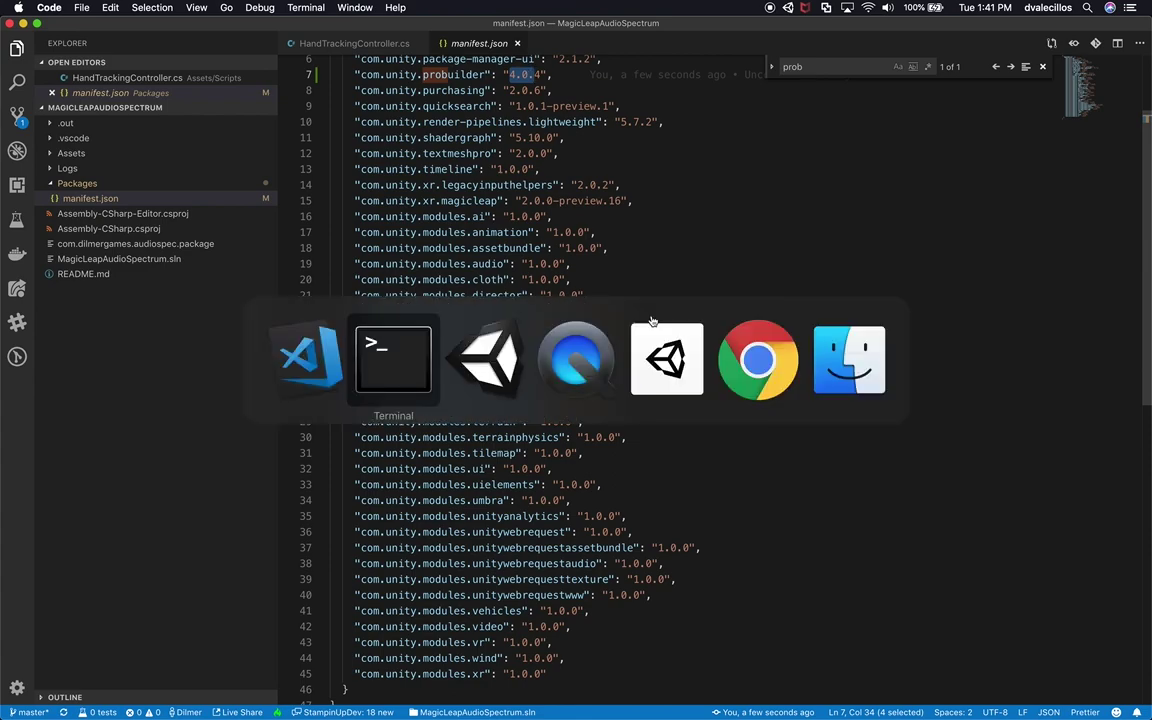
pyautogui.press('super+Tab')
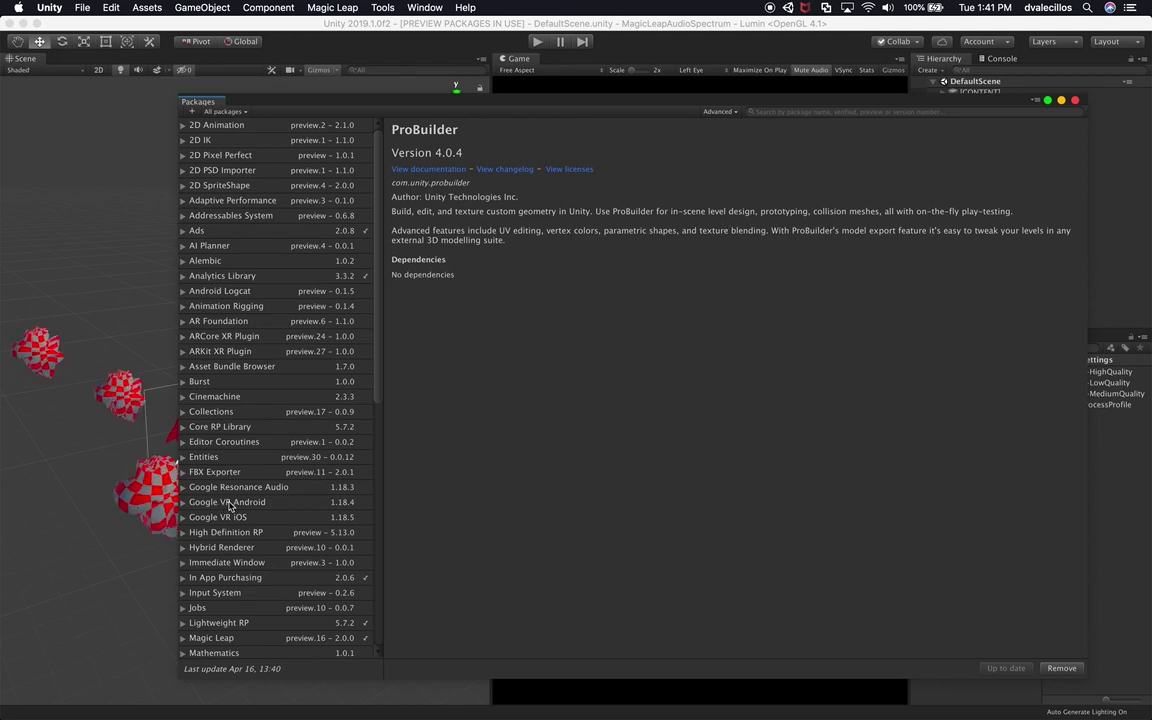
pyautogui.scroll(-10, 293, 540)
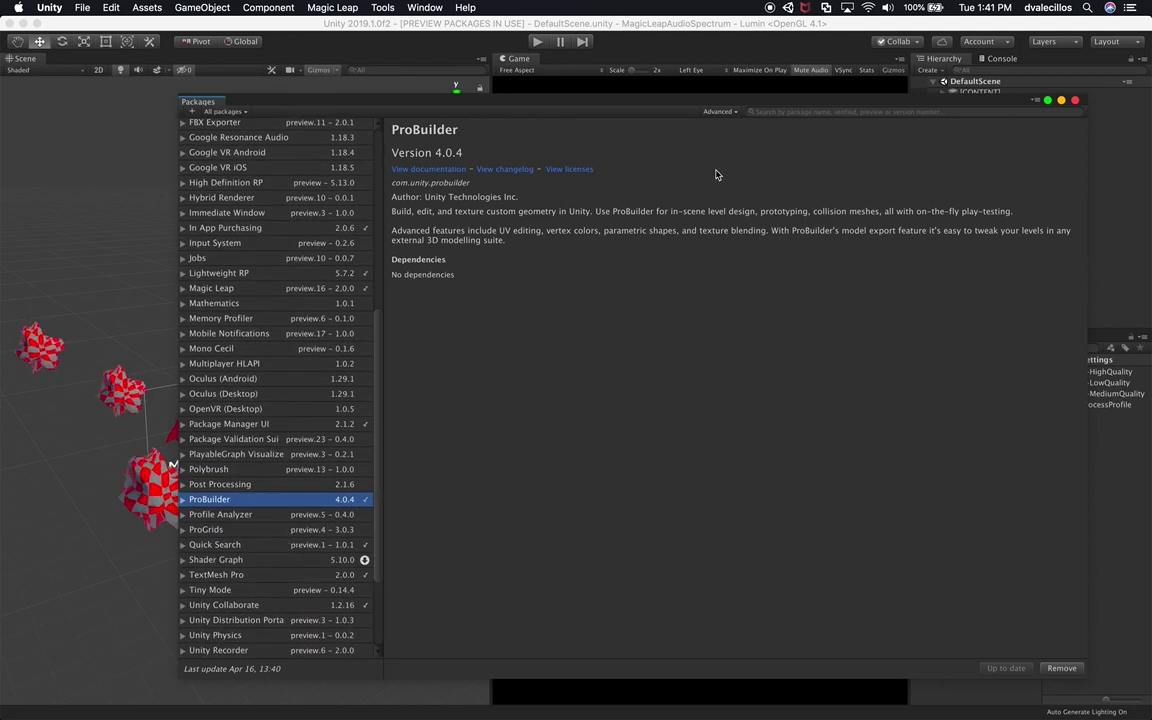
pyautogui.click(808, 110)
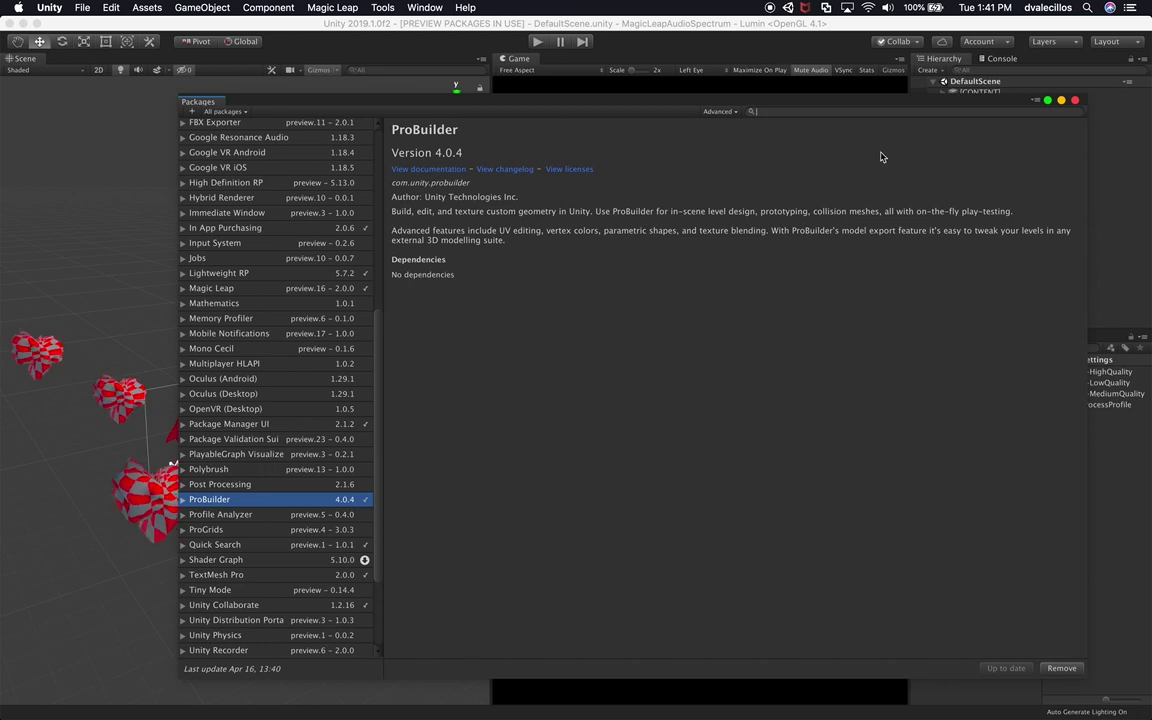
pyautogui.write('ProBuil')
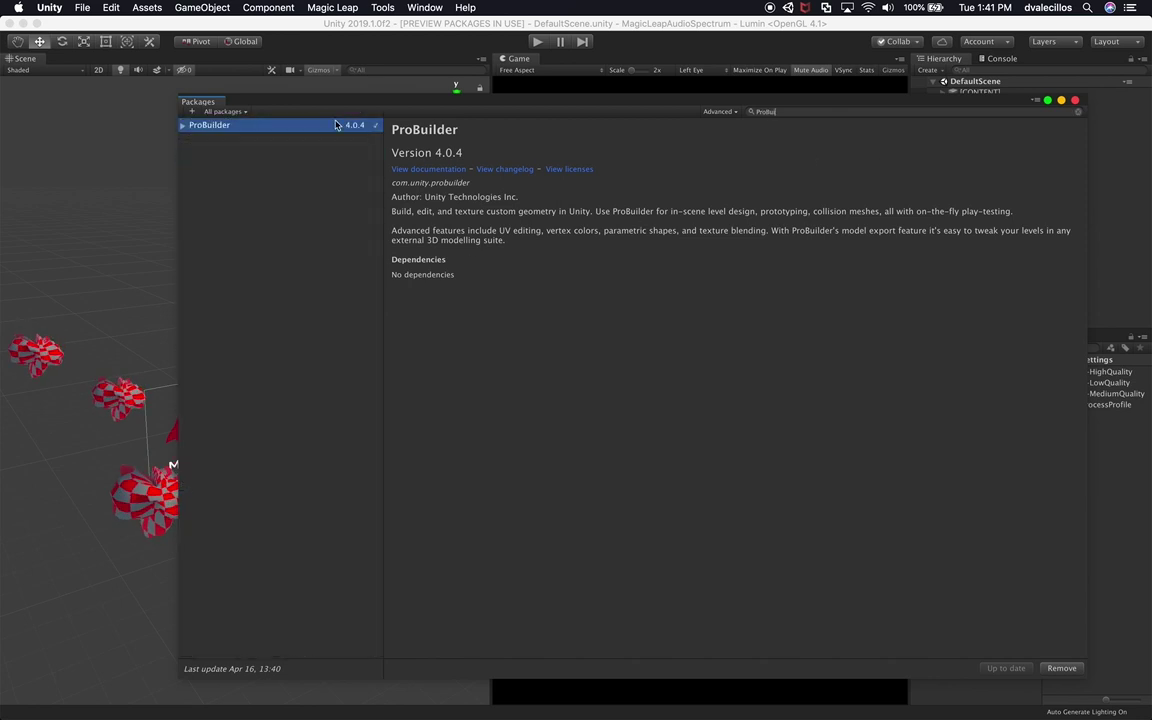
pyautogui.click(182, 125)
pyautogui.click(970, 90)
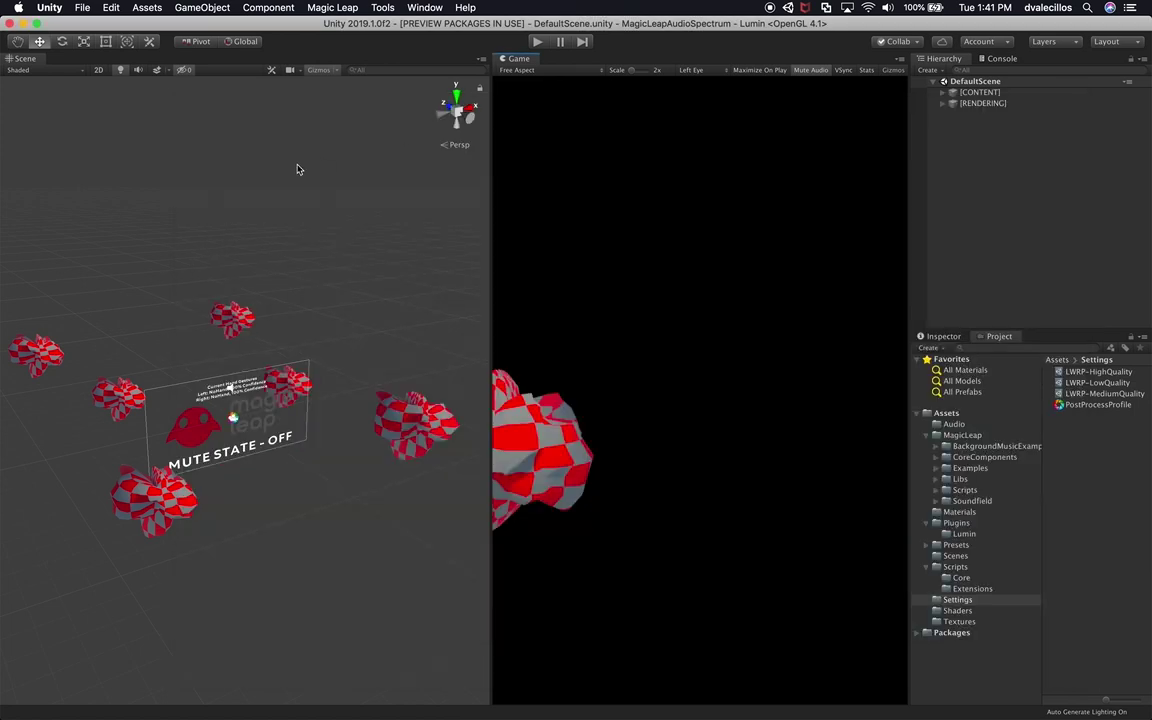
# - Open the ProBuilder Window from Tools and dock it along the left side
pyautogui.click(381, 8)
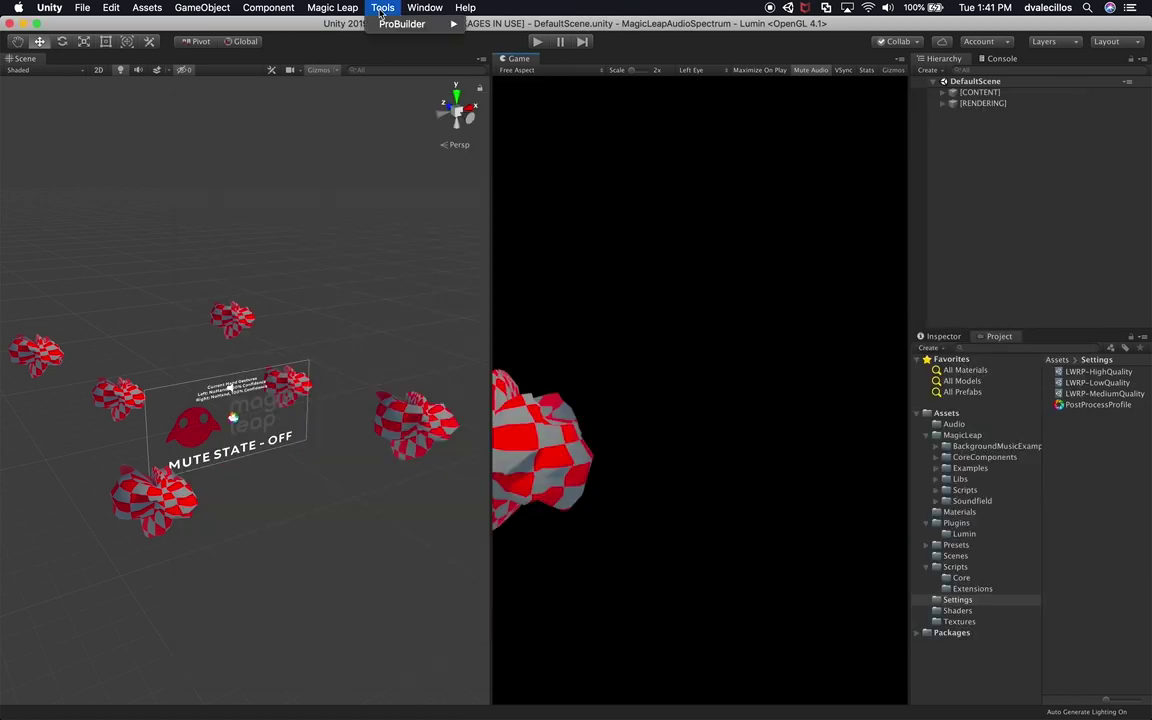
pyautogui.moveTo(386, 25)
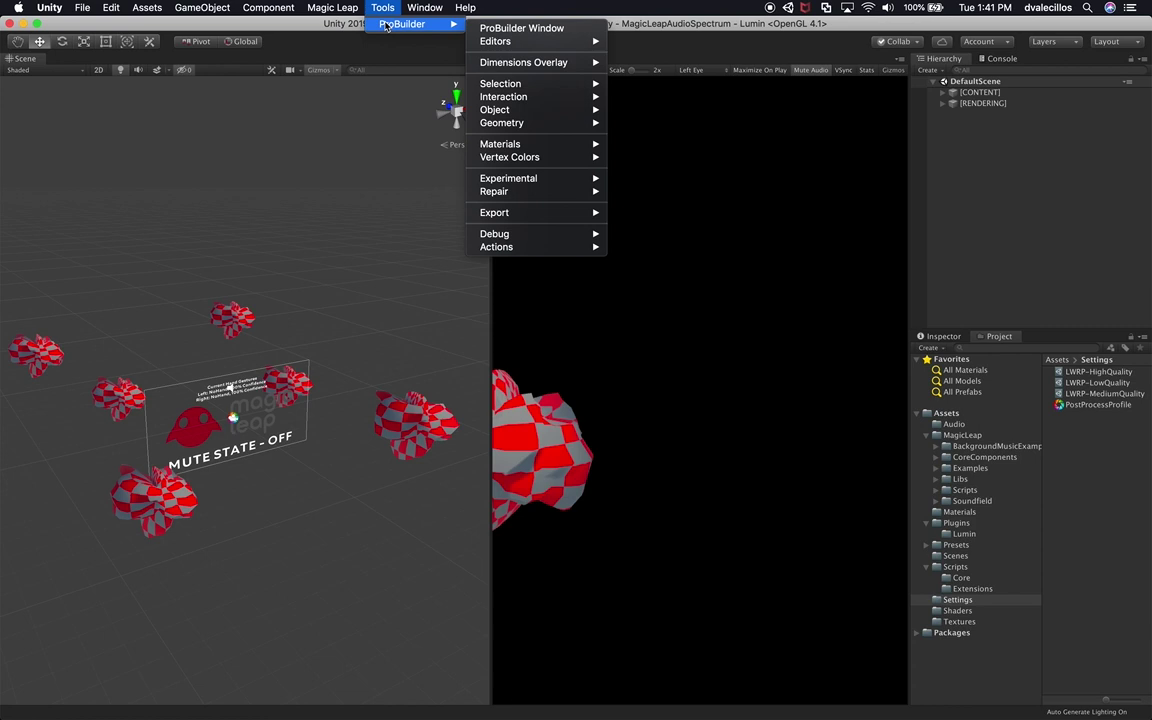
pyautogui.click(493, 30)
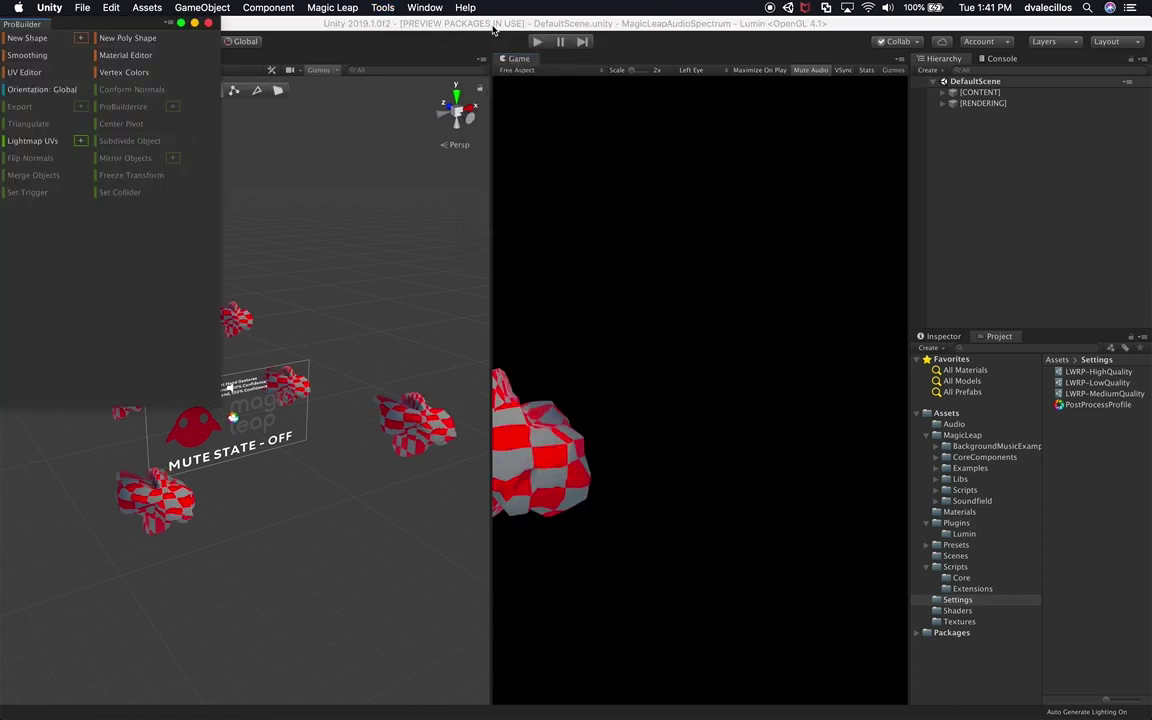
pyautogui.moveTo(70, 35); pyautogui.dragTo(5, 221)
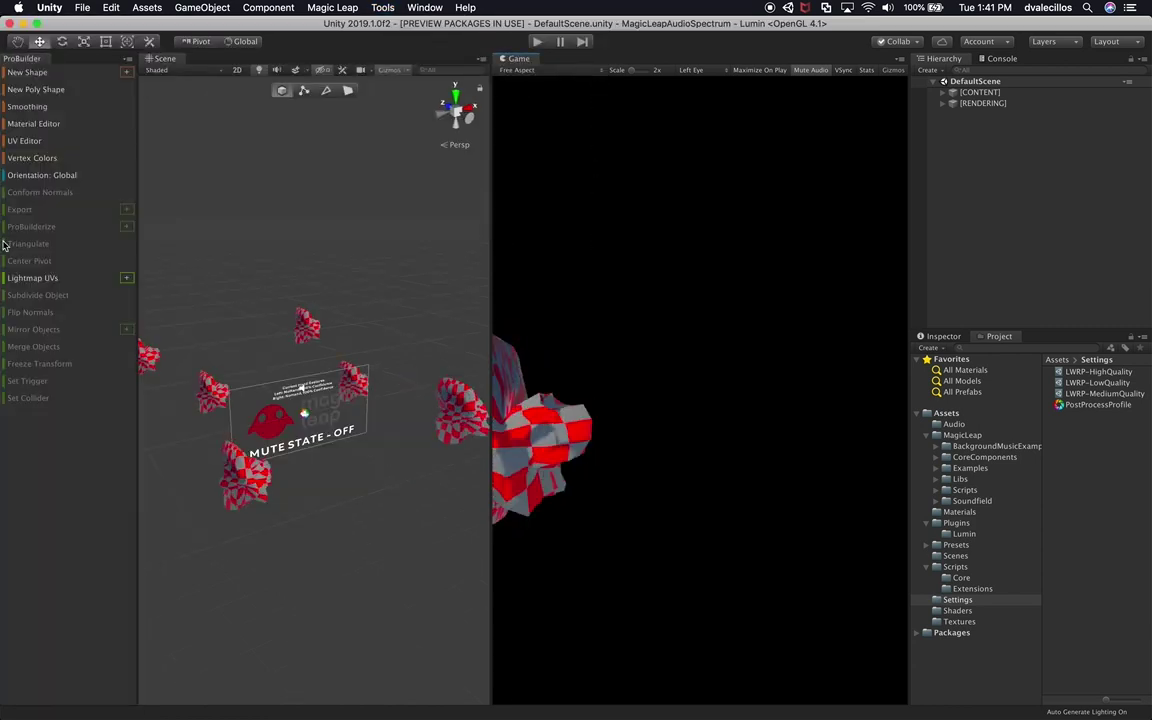
# - Create a test cube with New Shape, move it right, then delete it
pyautogui.click(50, 73)
pyautogui.scroll(-5, 340, 337)
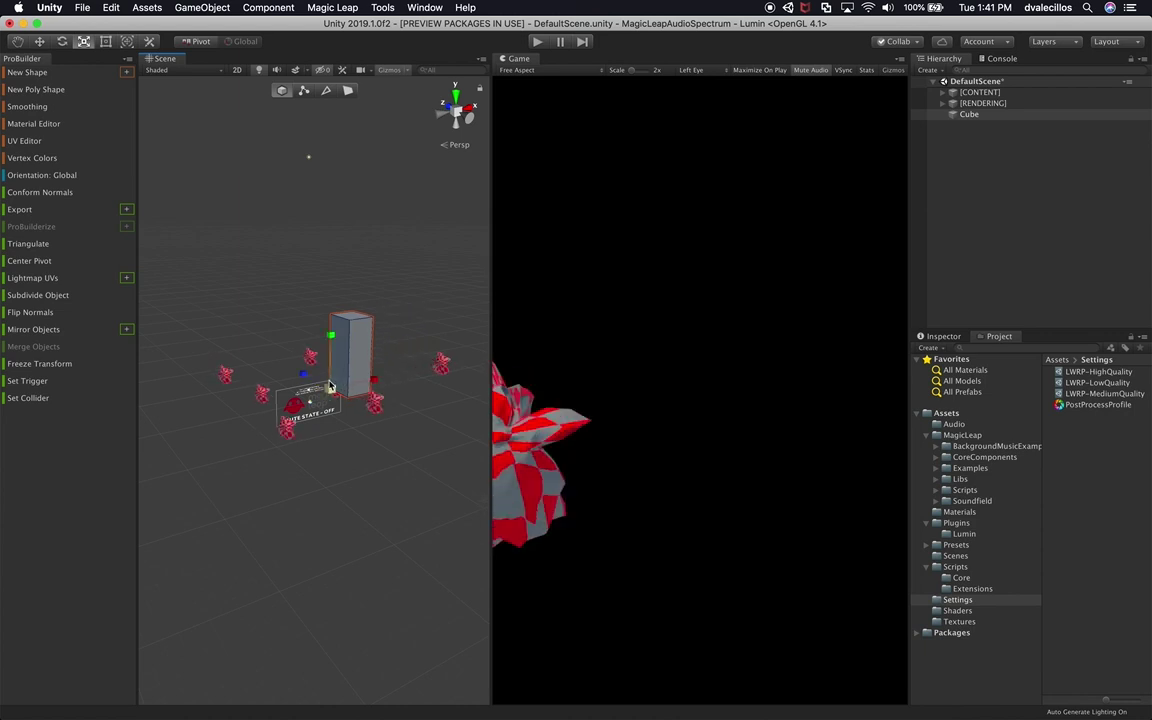
pyautogui.press('w')
pyautogui.moveTo(335, 385); pyautogui.dragTo(425, 370)
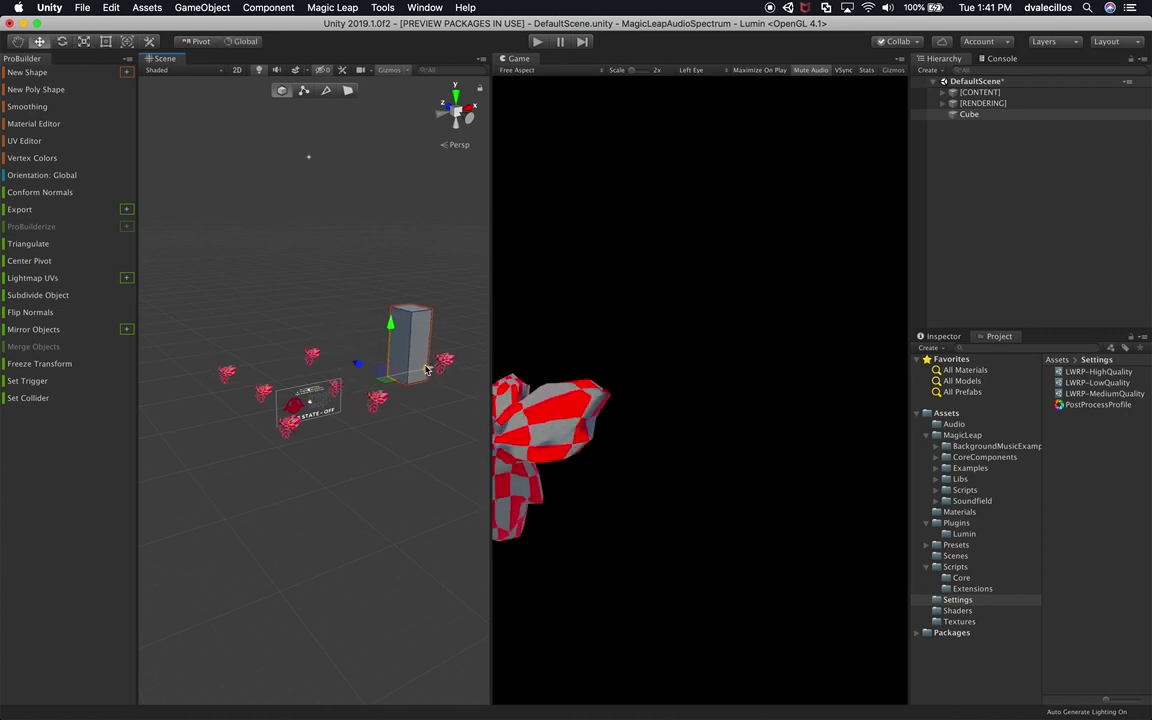
pyautogui.press('super+BackSpace')
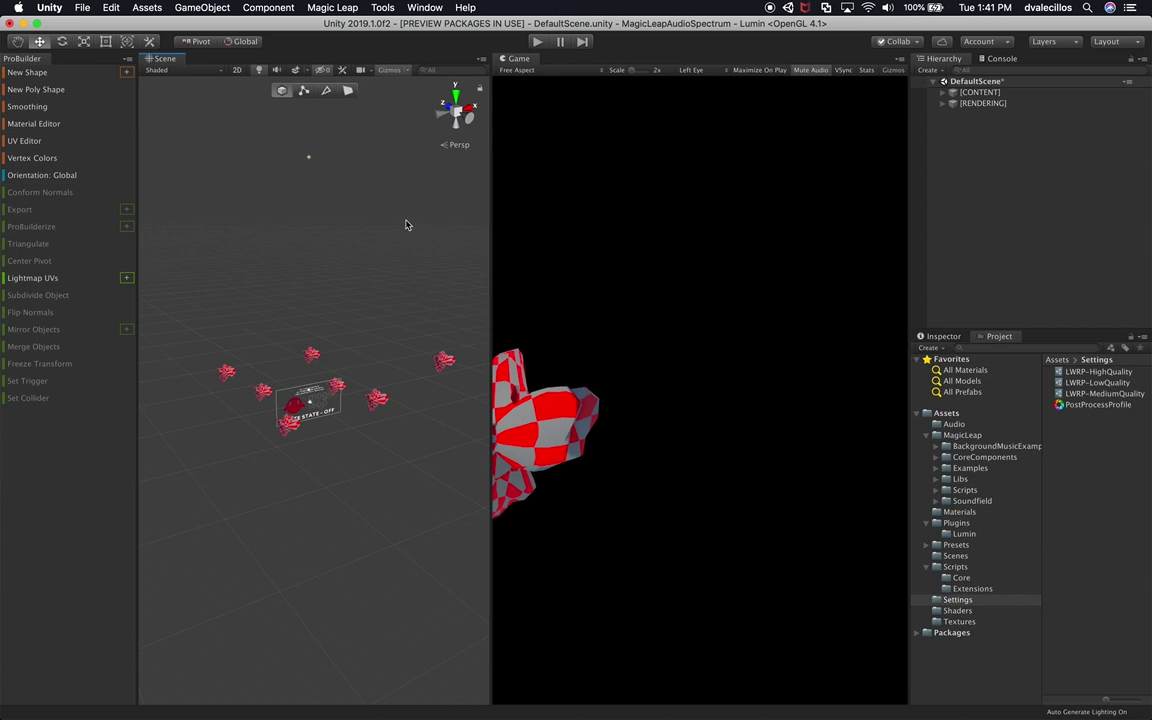
pyautogui.click(425, 8)
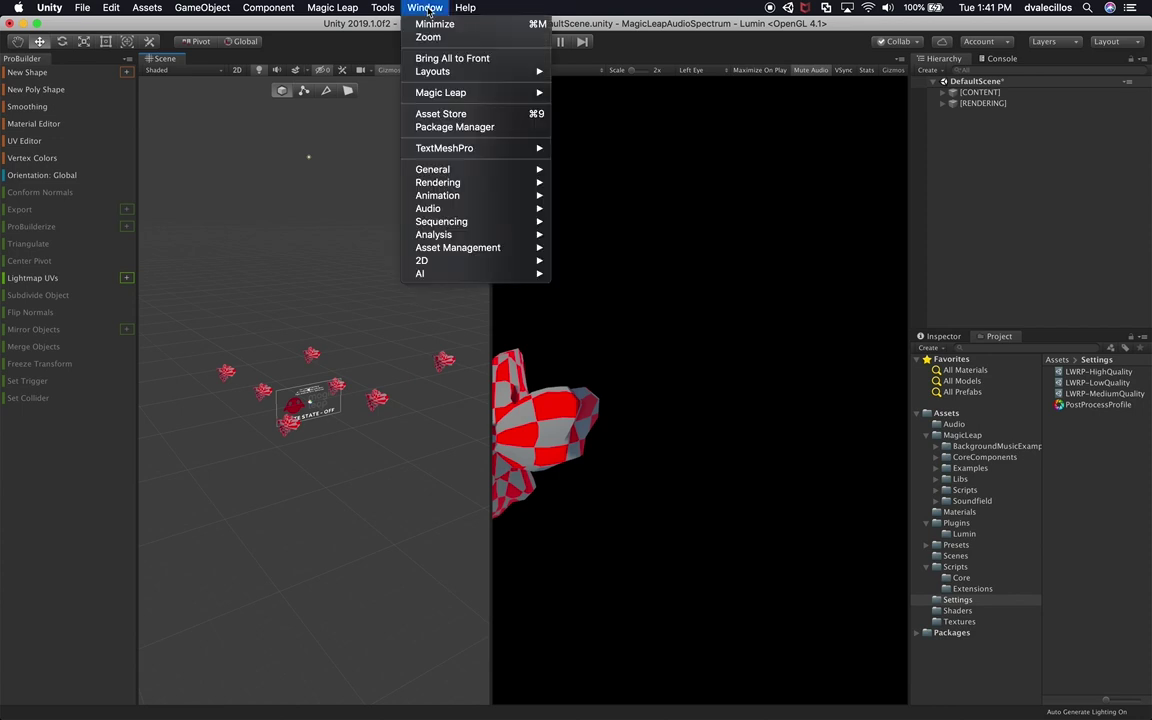
# - Open the Package Manager, search 'Pro' and review ProBuilder versions 4.0.2 and 3.0.6
pyautogui.click(406, 126)
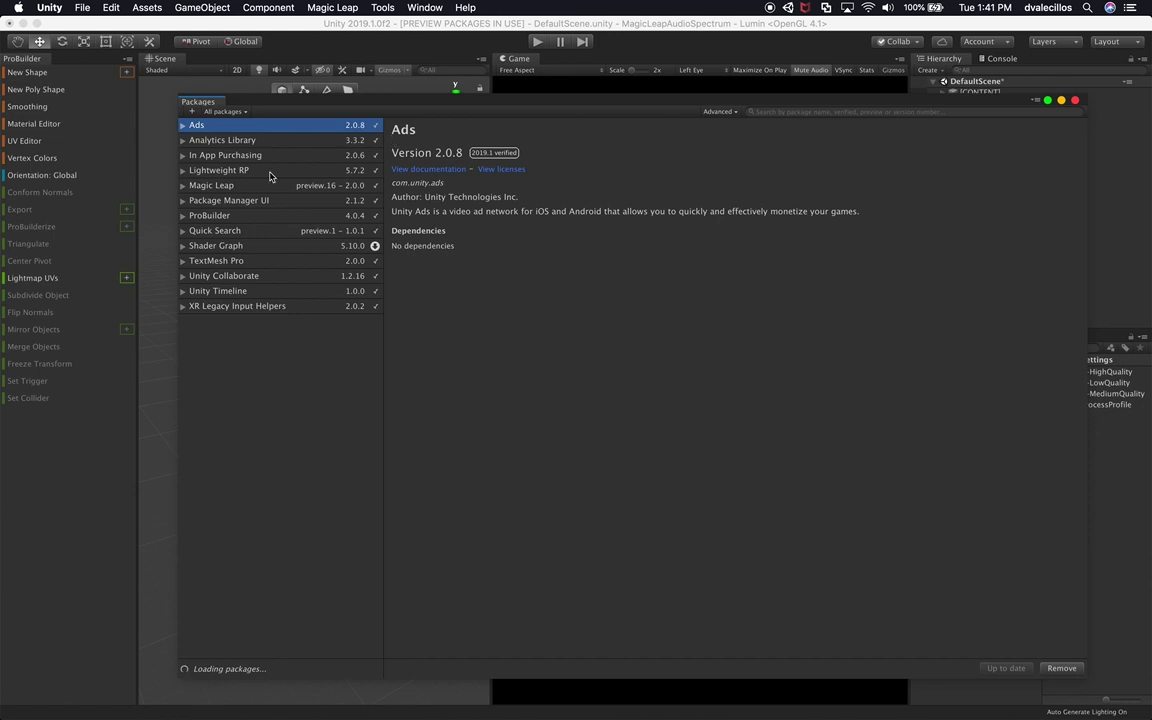
pyautogui.click(205, 216)
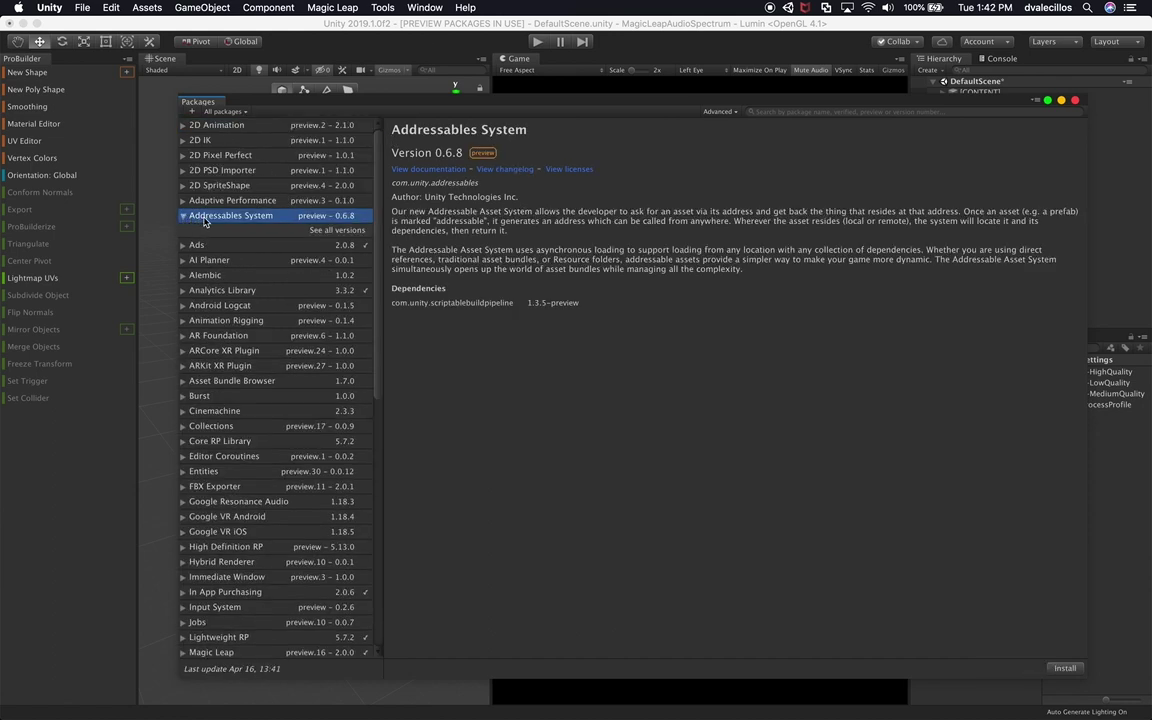
pyautogui.click(843, 113)
pyautogui.write('Pro')
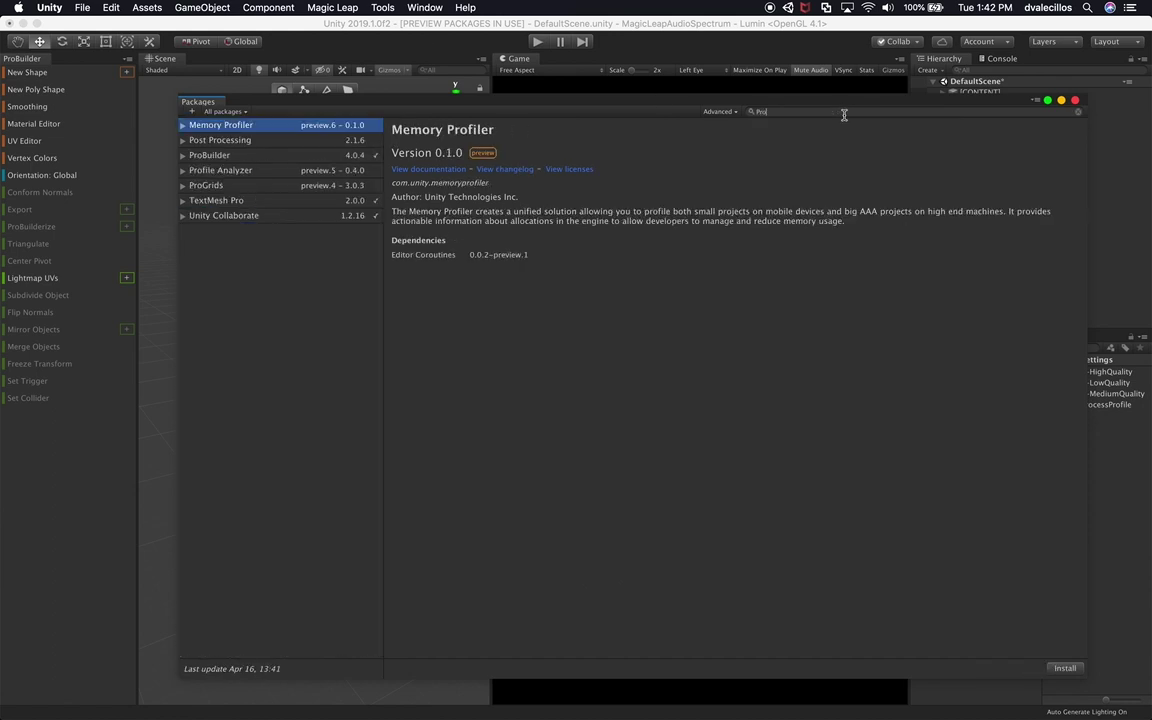
pyautogui.click(310, 155)
pyautogui.click(203, 155)
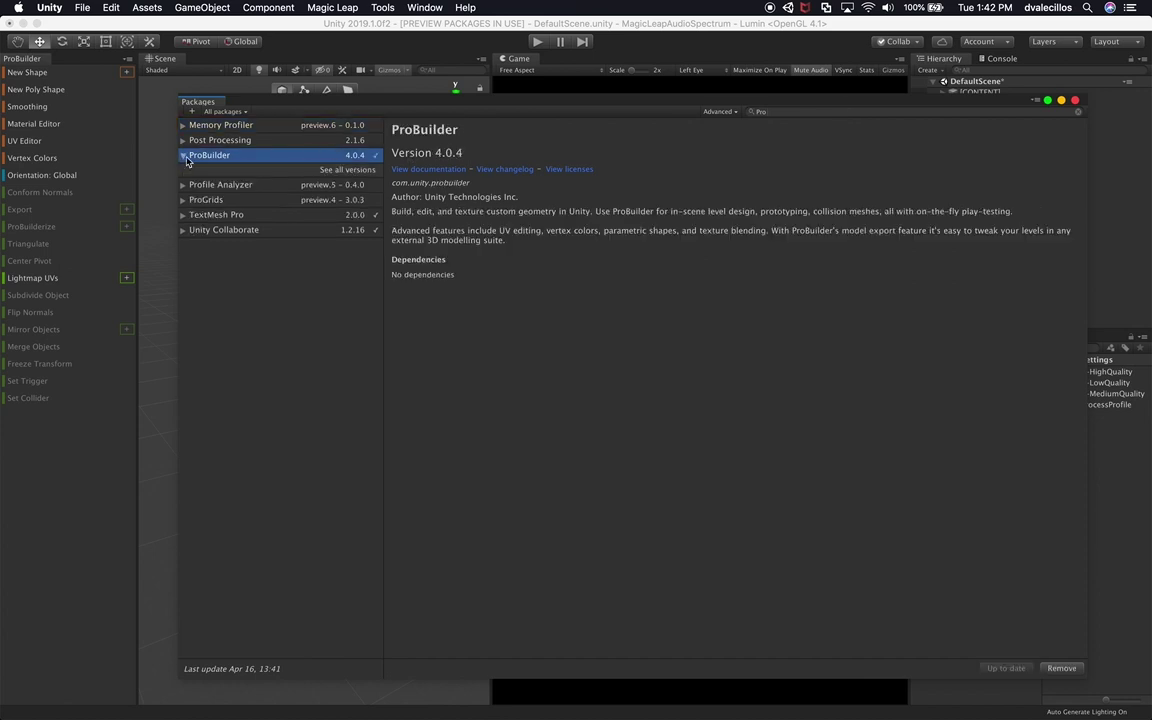
pyautogui.click(335, 170)
pyautogui.click(338, 185)
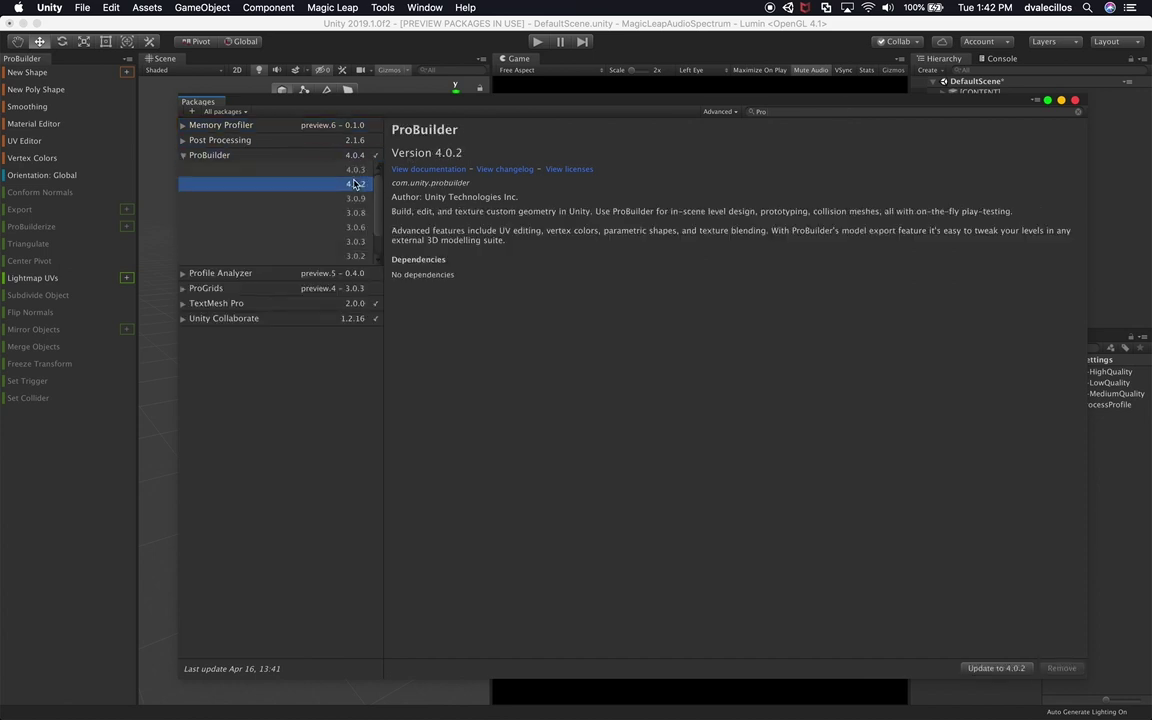
pyautogui.click(356, 226)
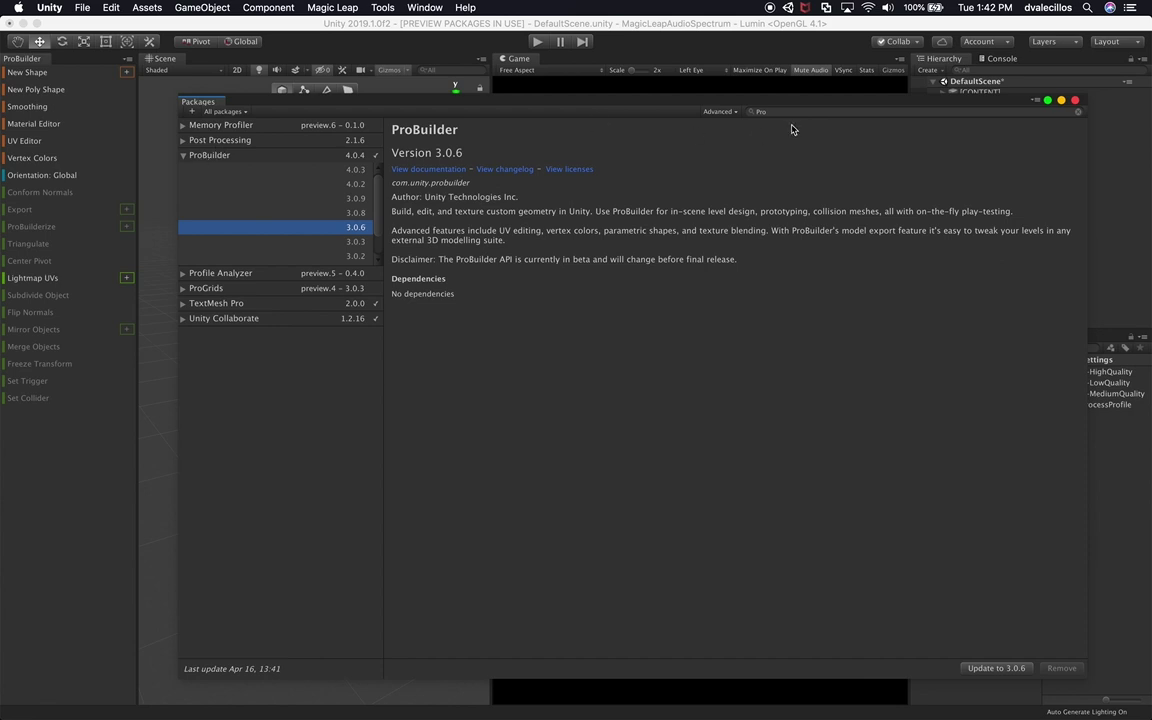
# - Clear the search, check Immediate Window's versions, and install version 1.0.0
pyautogui.press('BackSpace')
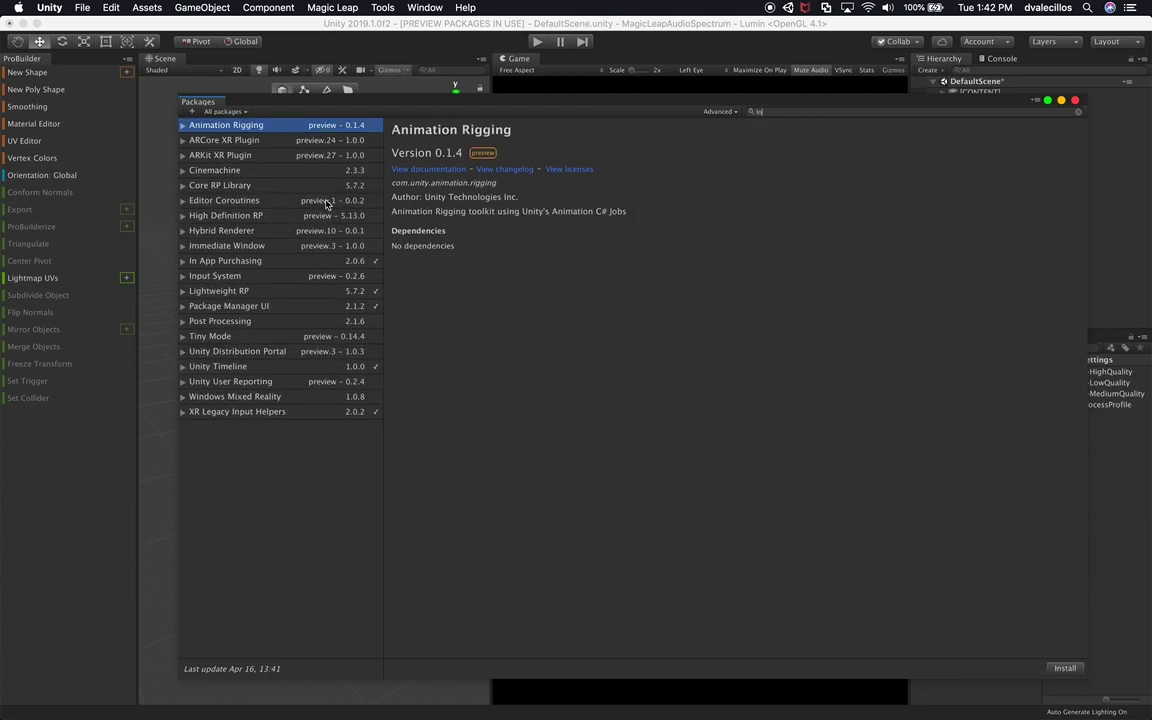
pyautogui.click(256, 247)
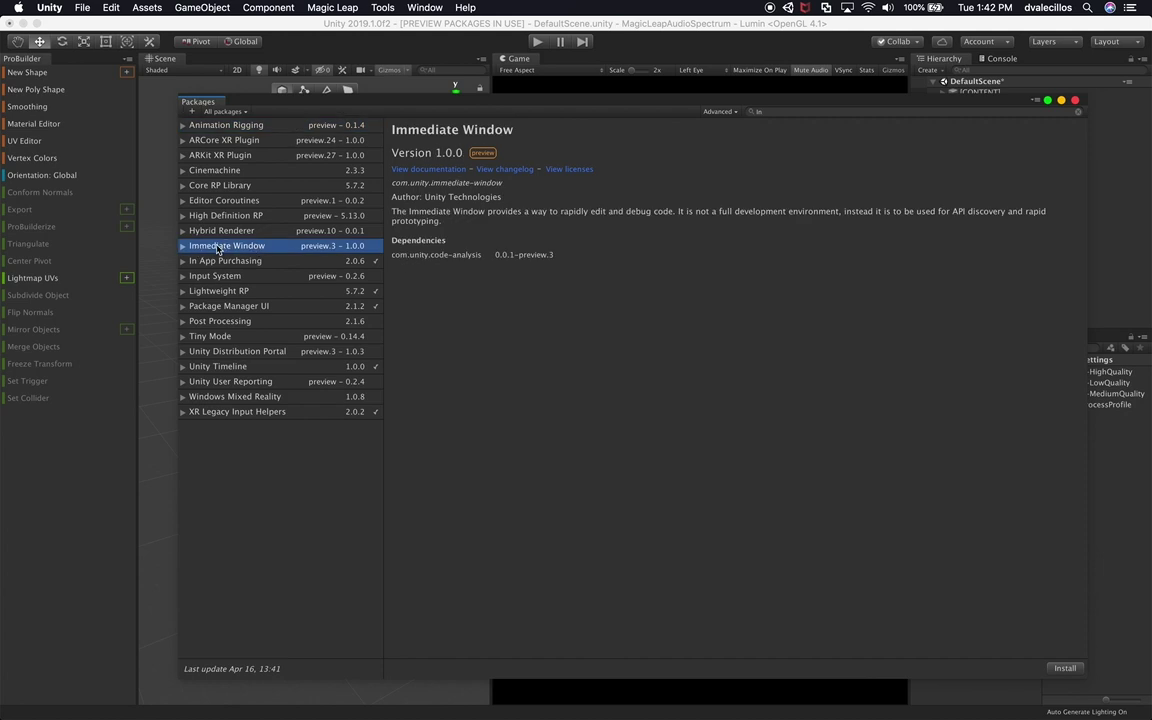
pyautogui.click(184, 247)
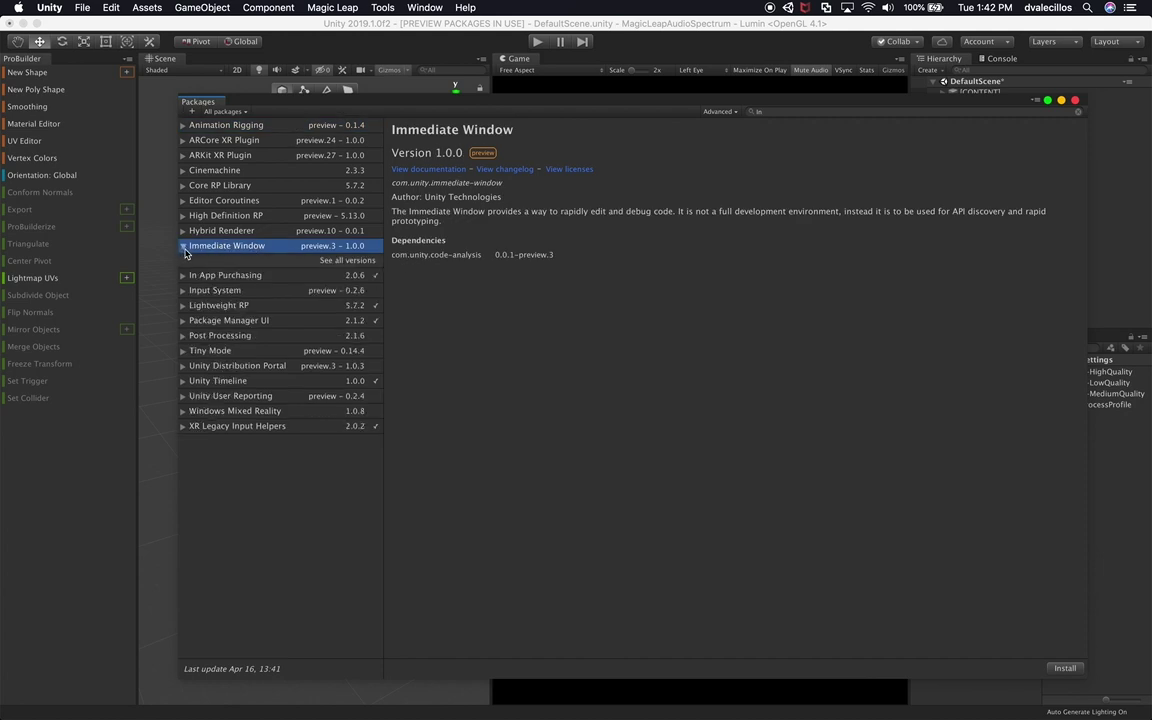
pyautogui.click(330, 260)
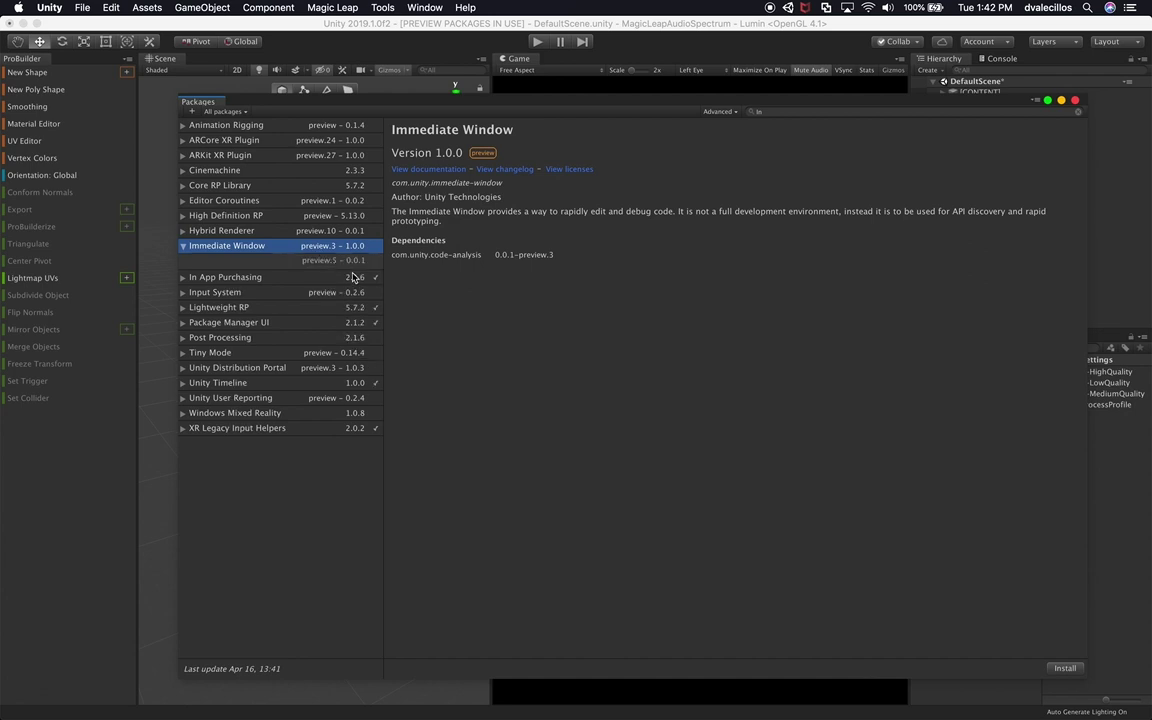
pyautogui.click(333, 261)
pyautogui.click(305, 245)
pyautogui.click(1066, 670)
# - In VS Code, clear and close the probuilder find search in manifest.json
pyautogui.press('super+Tab')
pyautogui.scroll(3, 654, 344)
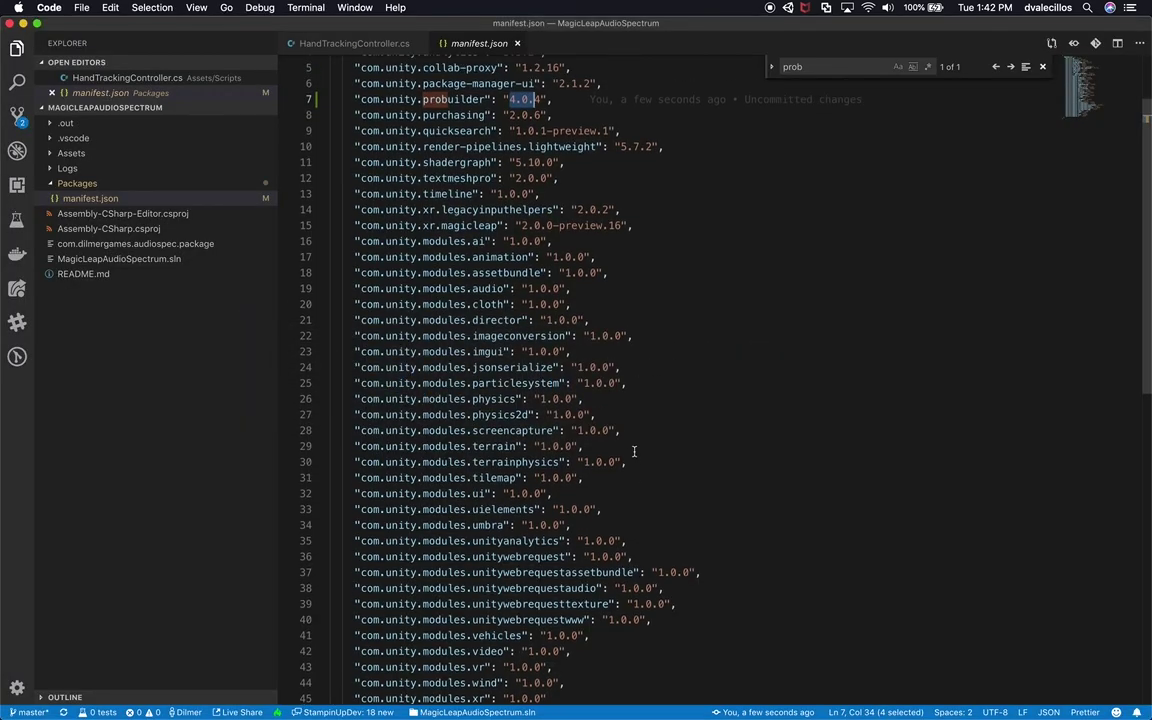
pyautogui.click(565, 227)
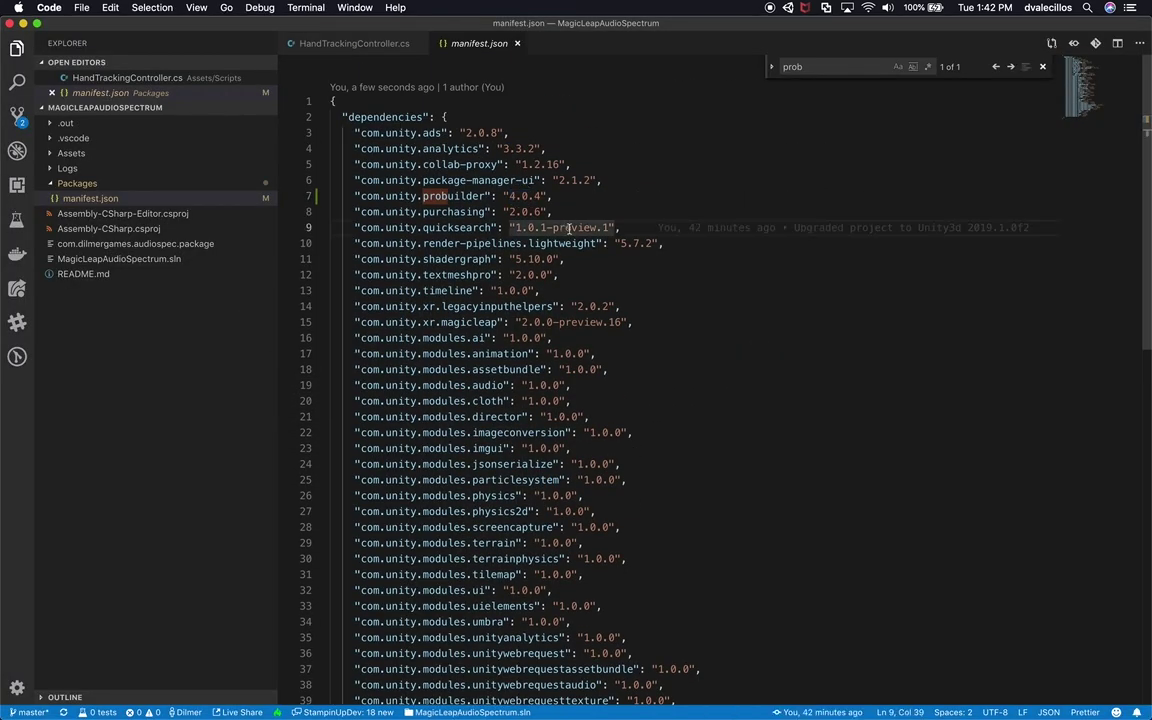
pyautogui.press('Escape')
pyautogui.click(673, 328)
# - Highlight the new immediate-window 1.0.0-preview.3 entry on line 6, then return to Unity
pyautogui.press('super+Tab')
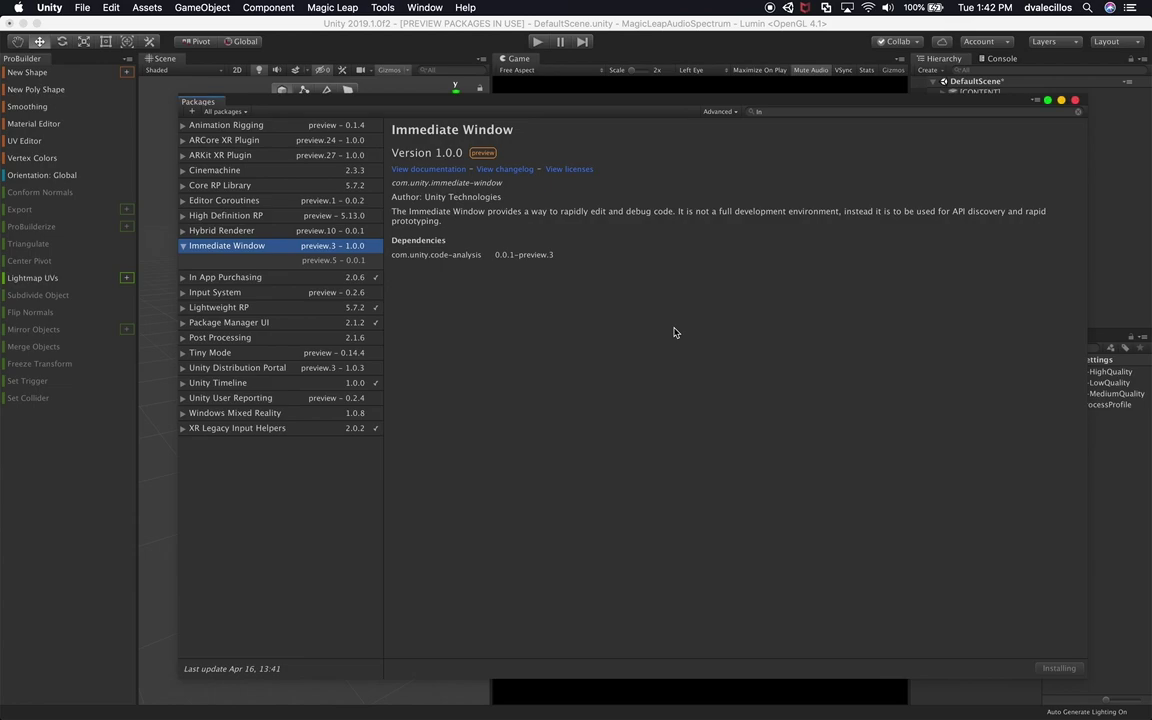
pyautogui.press('super+Tab')
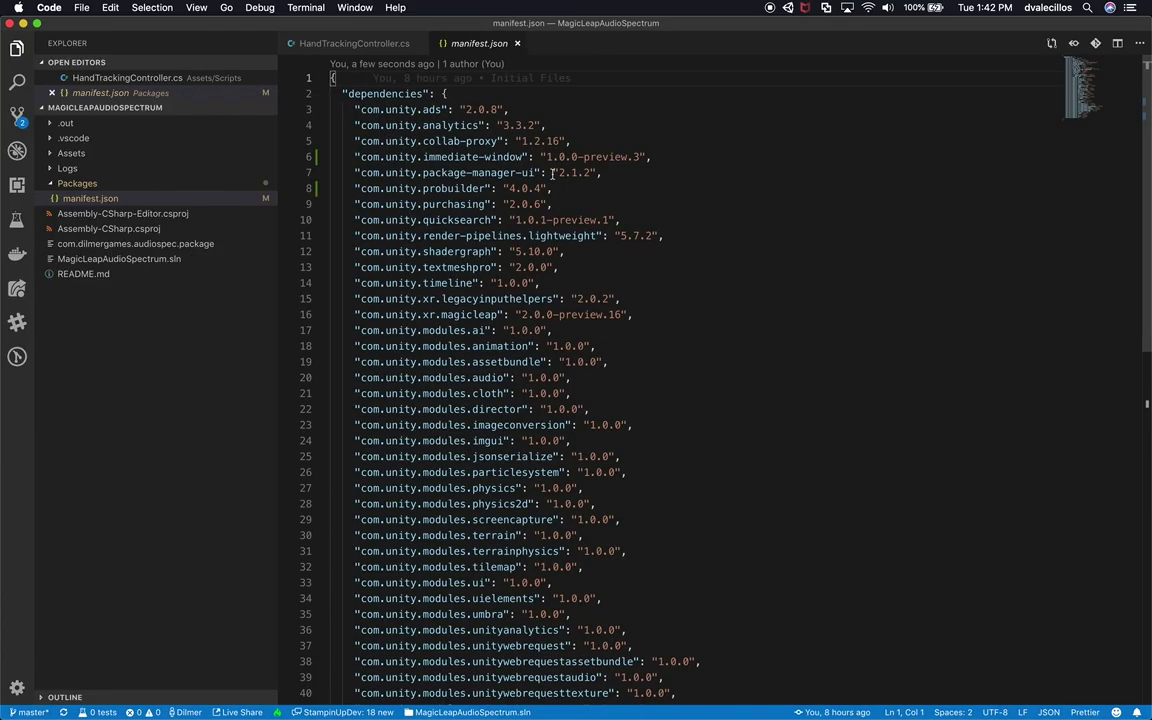
pyautogui.moveTo(425, 157); pyautogui.dragTo(509, 157)
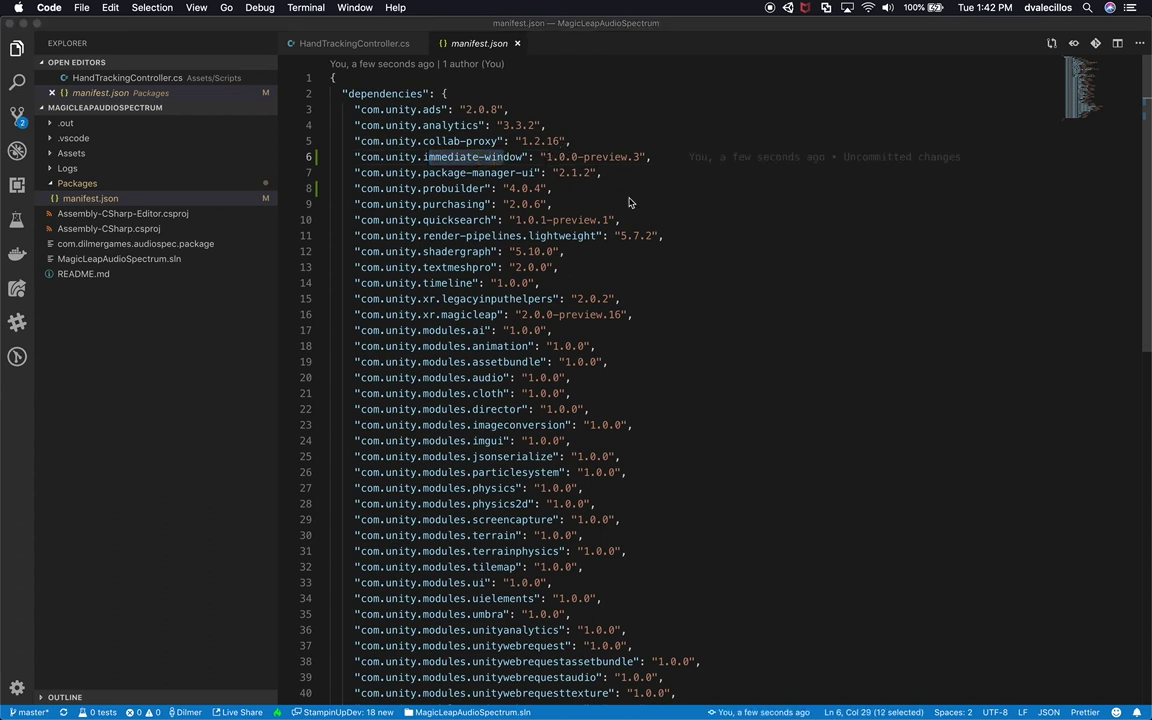
pyautogui.press('super+Tab')
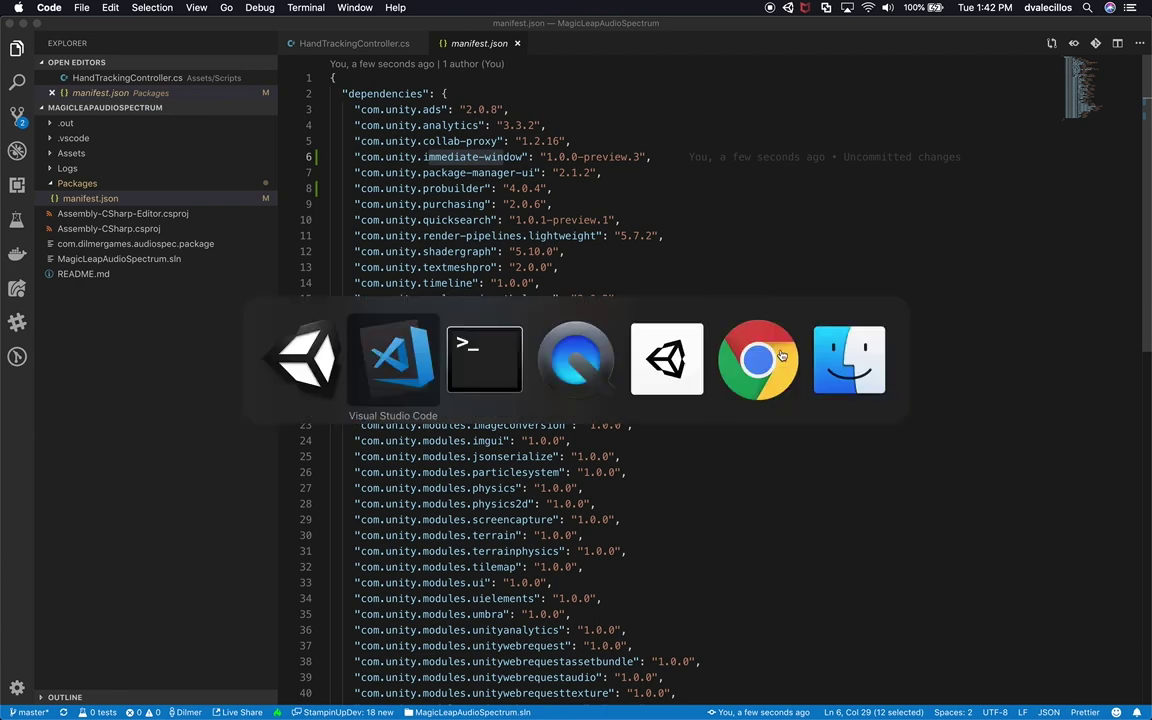
pyautogui.press('super+Tab')
pyautogui.press('super+Tab')
pyautogui.press('super+Tab')
pyautogui.press('shift+super+Tab')
pyautogui.press('shift+super+Tab')
pyautogui.press('shift+super+Tab')
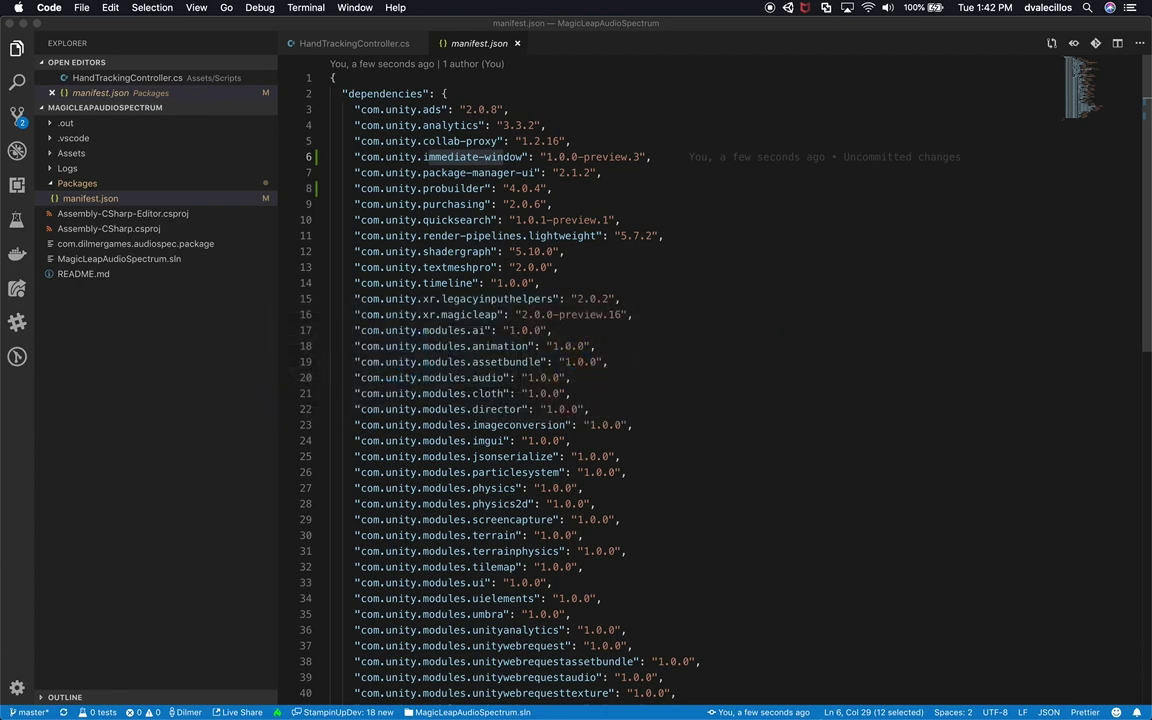
pyautogui.click(978, 697)
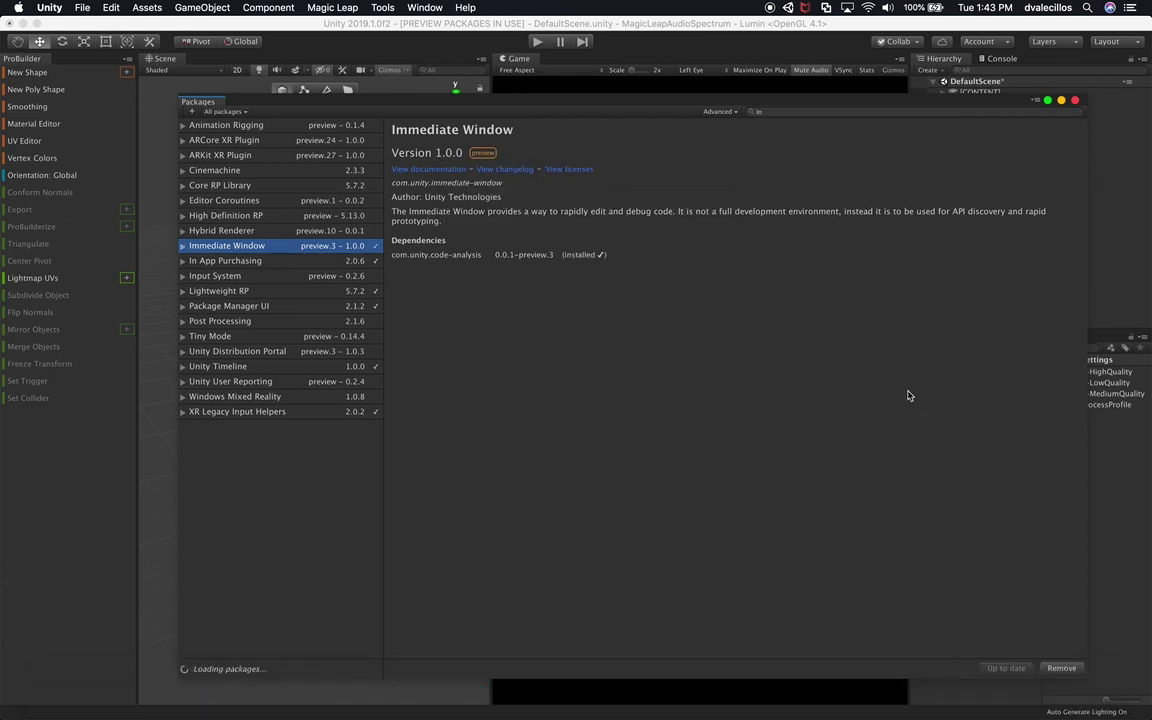
# - Close the Package Manager with Cmd+W and dismiss the Window menu, leaving DefaultScene in view
pyautogui.press('super+w')
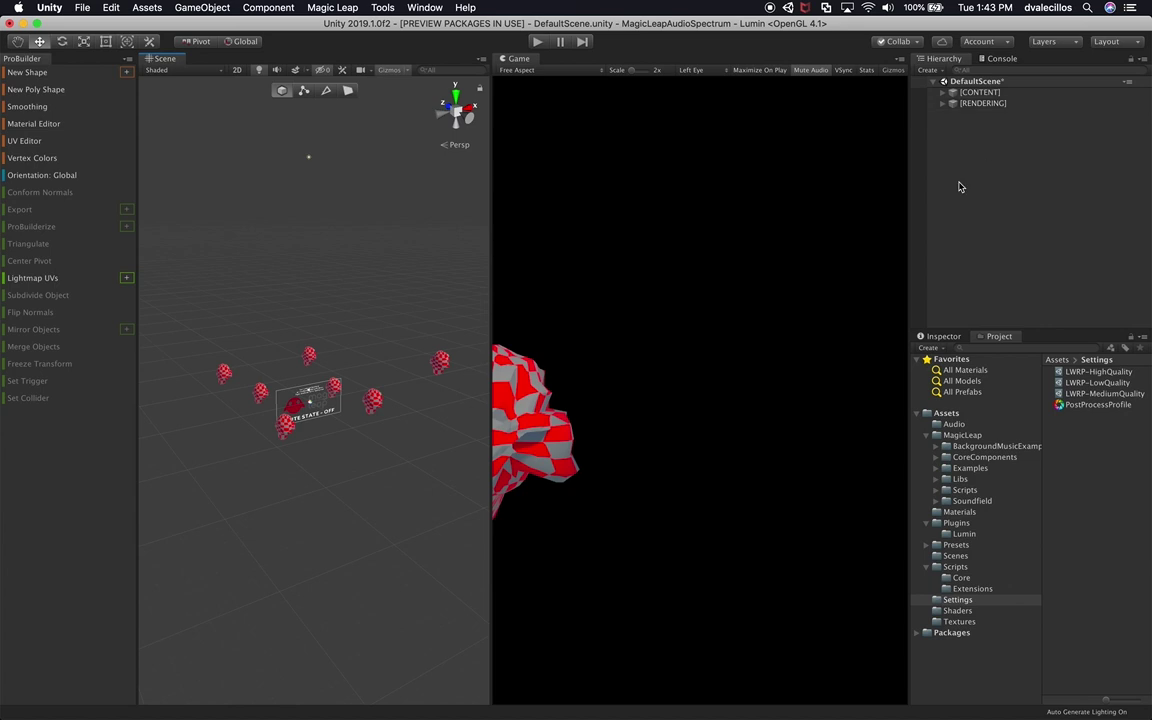
pyautogui.click(430, 9)
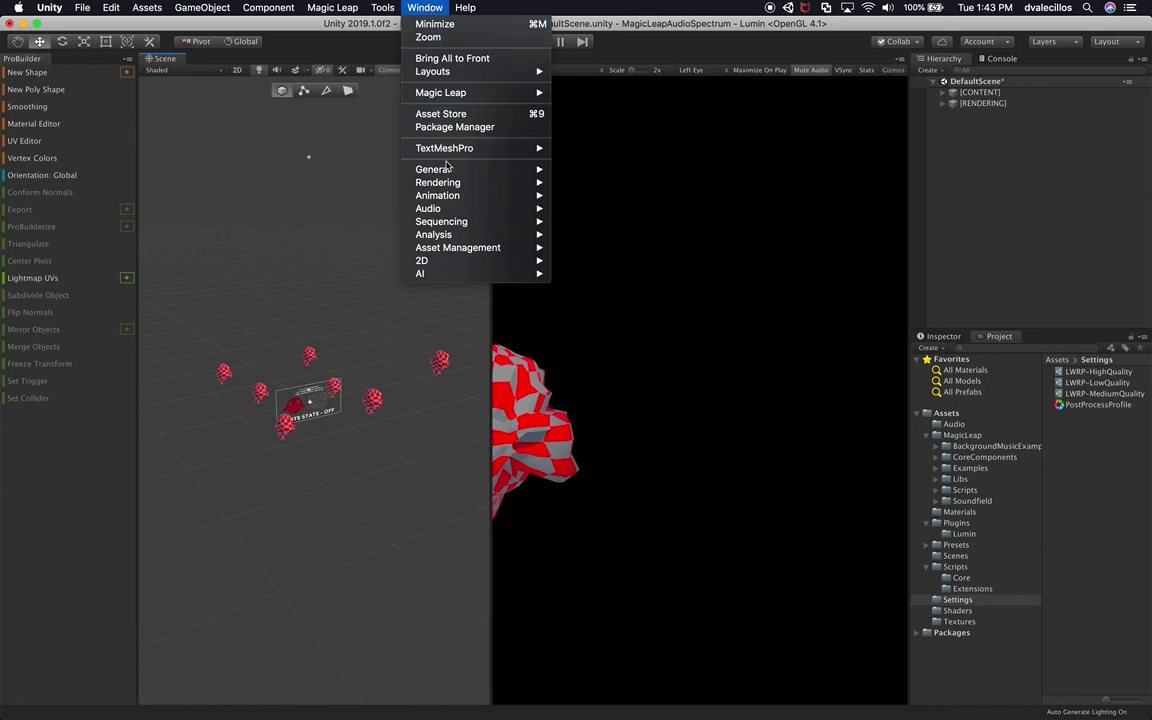
pyautogui.moveTo(447, 171)
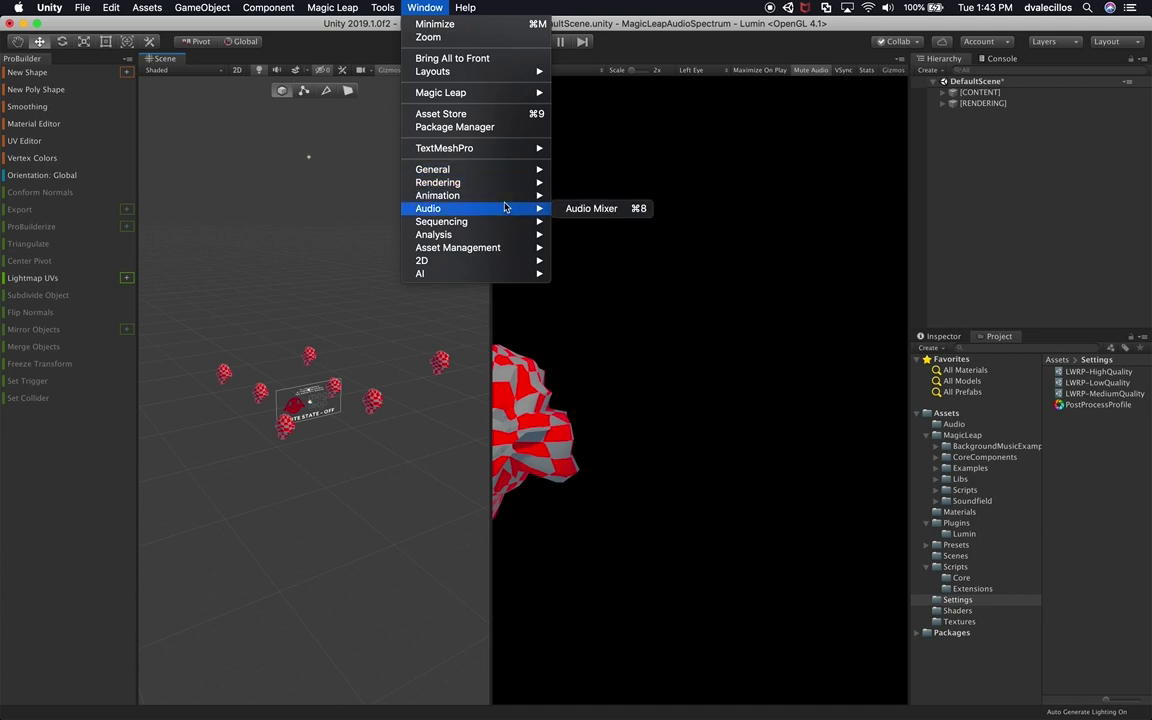
pyautogui.click(683, 195)
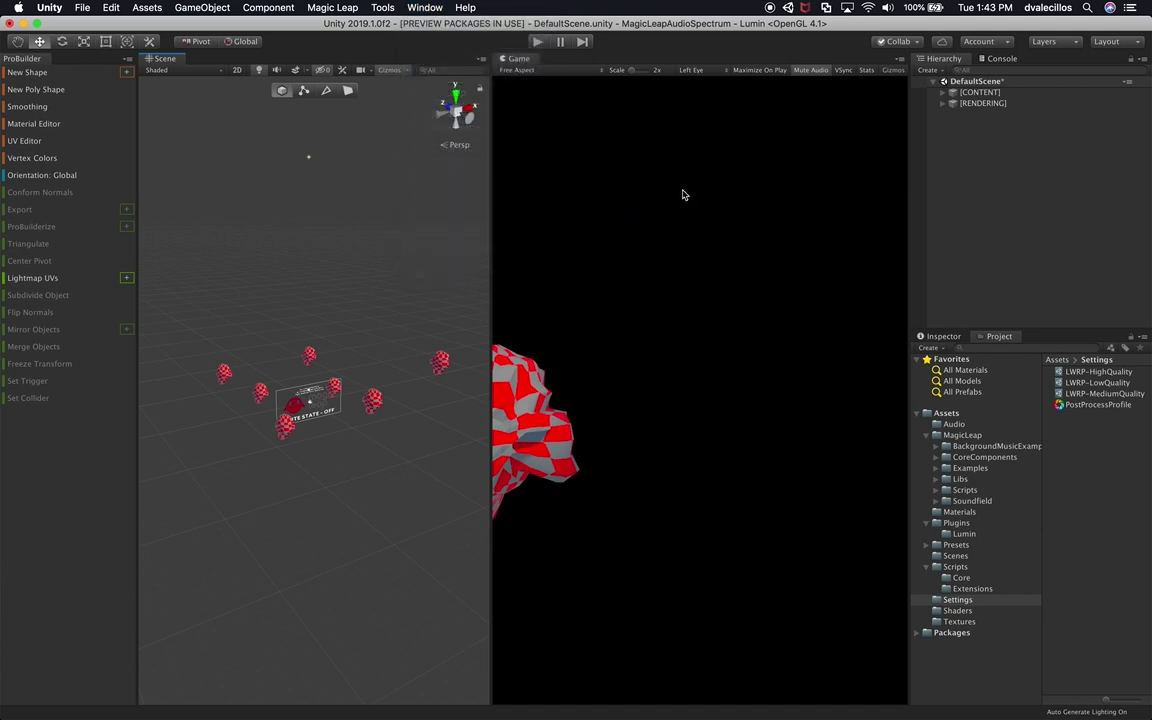